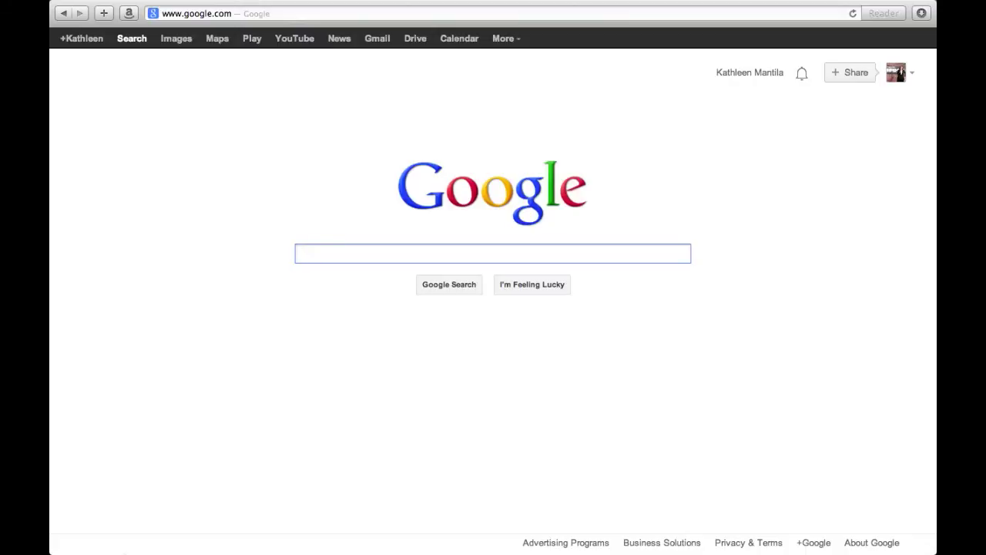
# - Open taratibu.org/wp-admin/ and log in to the WordPress site with the prefilled credentials
pyautogui.click(272, 14)
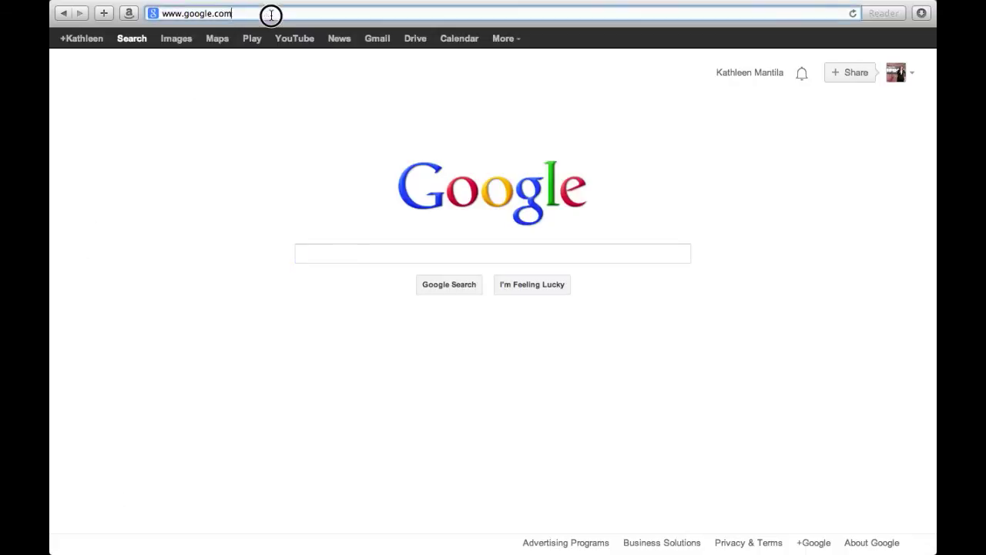
pyautogui.write('ta')
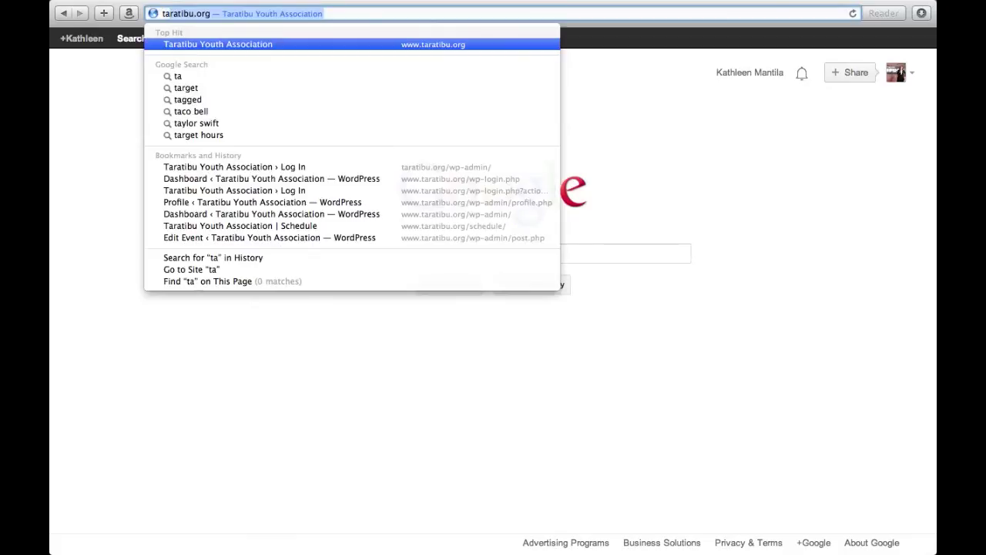
pyautogui.write('rati')
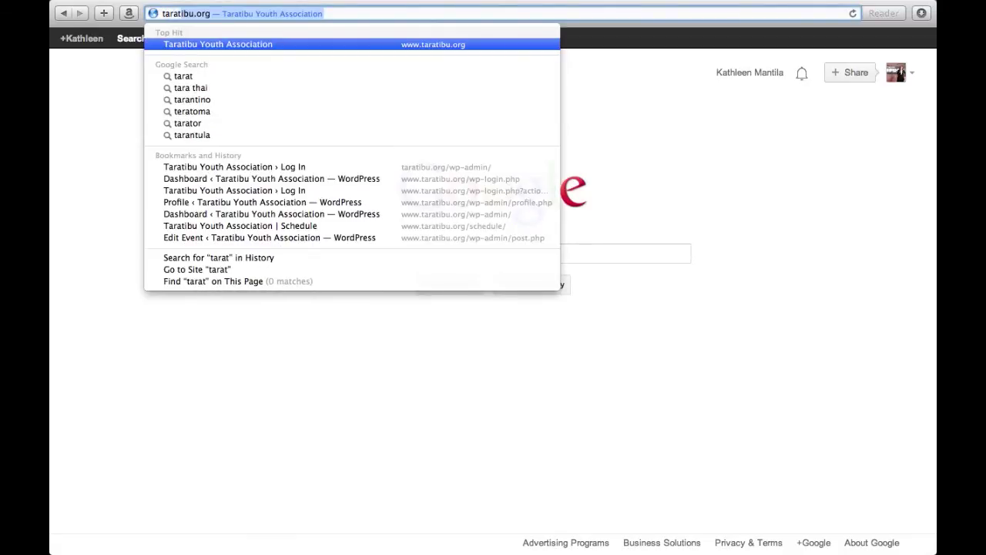
pyautogui.write('bu.org')
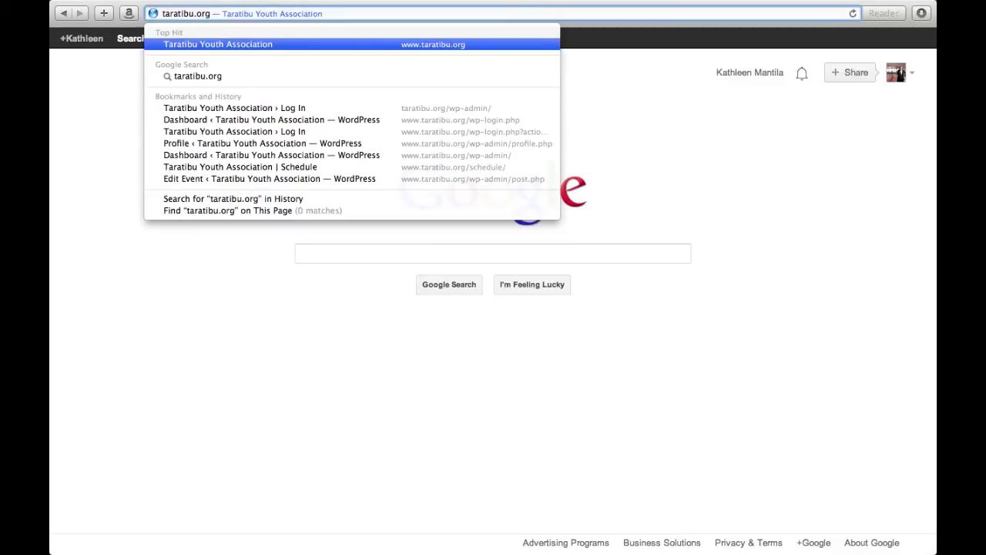
pyautogui.write('/')
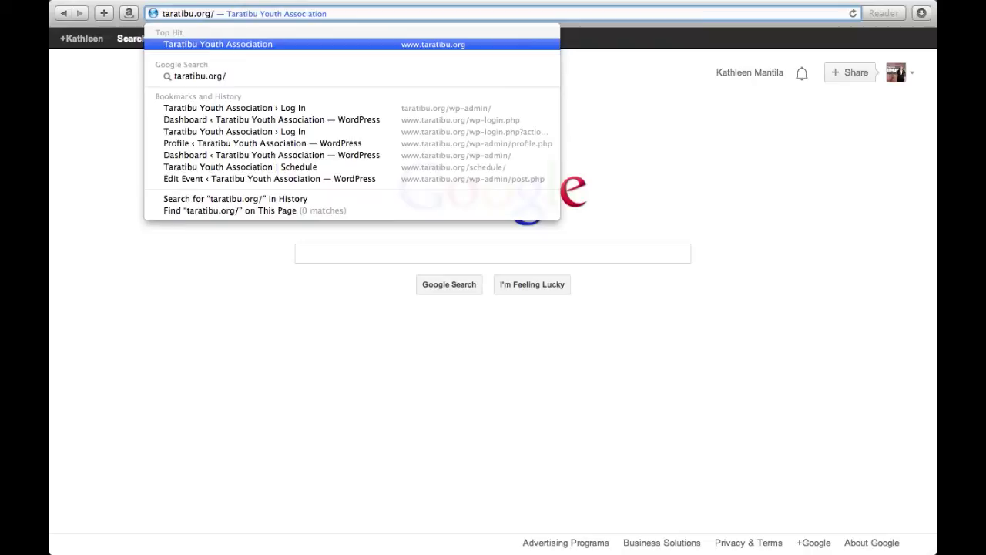
pyautogui.write('wp-')
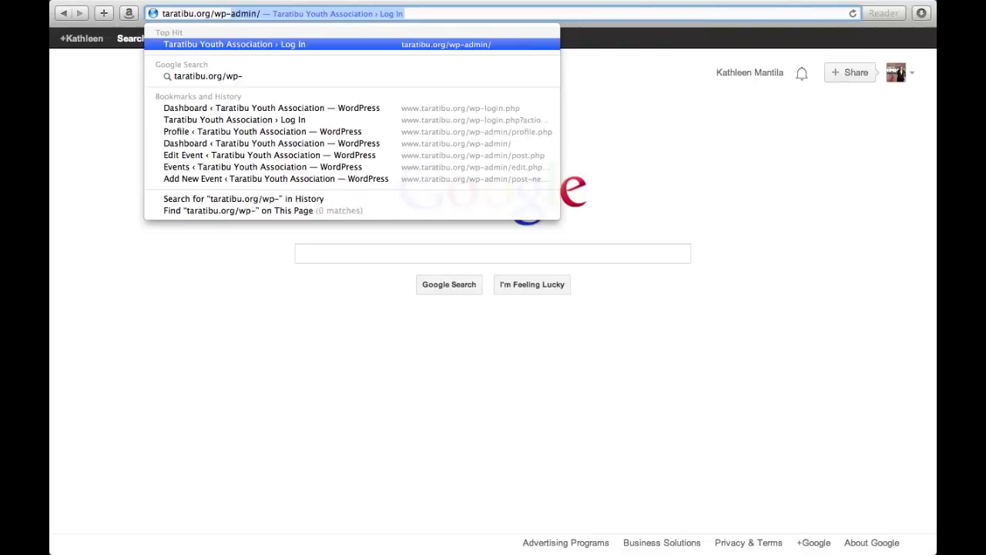
pyautogui.write('admin/')
pyautogui.press('Return')
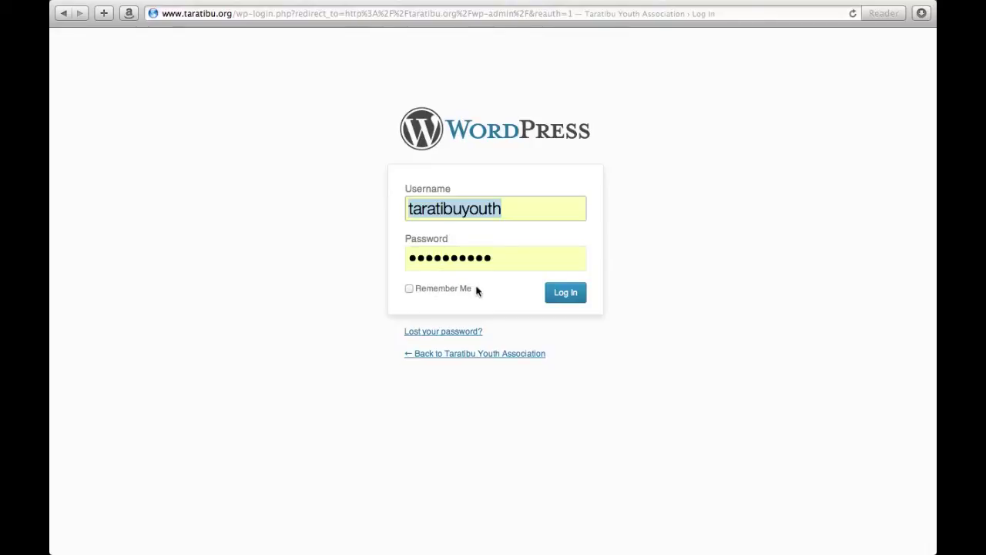
pyautogui.click(562, 293)
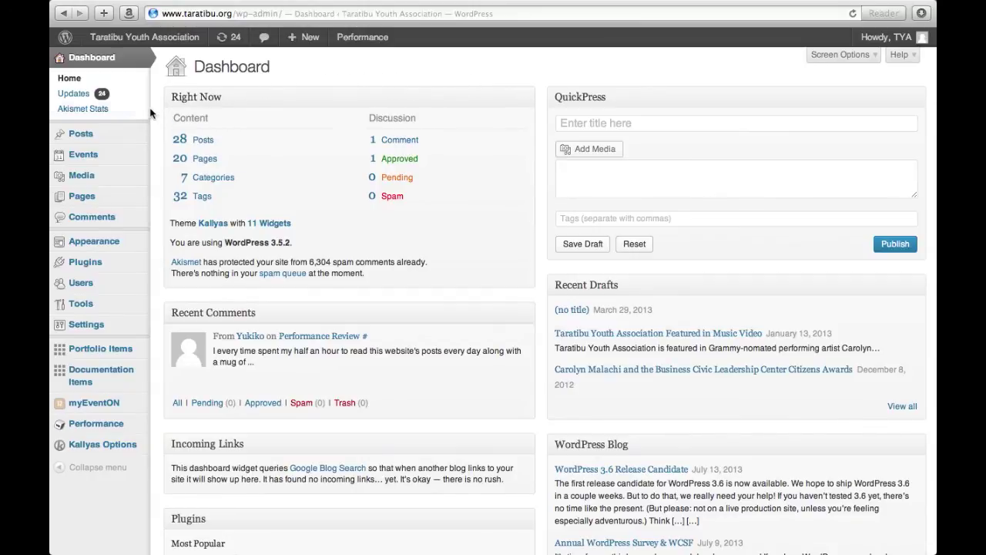
# - Start a new event and title it "Amazing performance coming up!"
pyautogui.moveTo(126, 142)
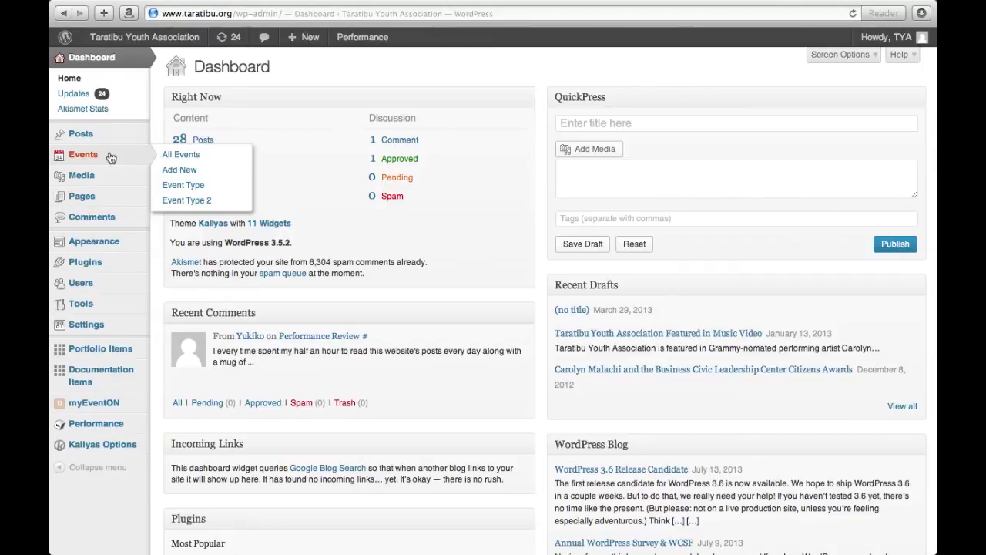
pyautogui.click(221, 169)
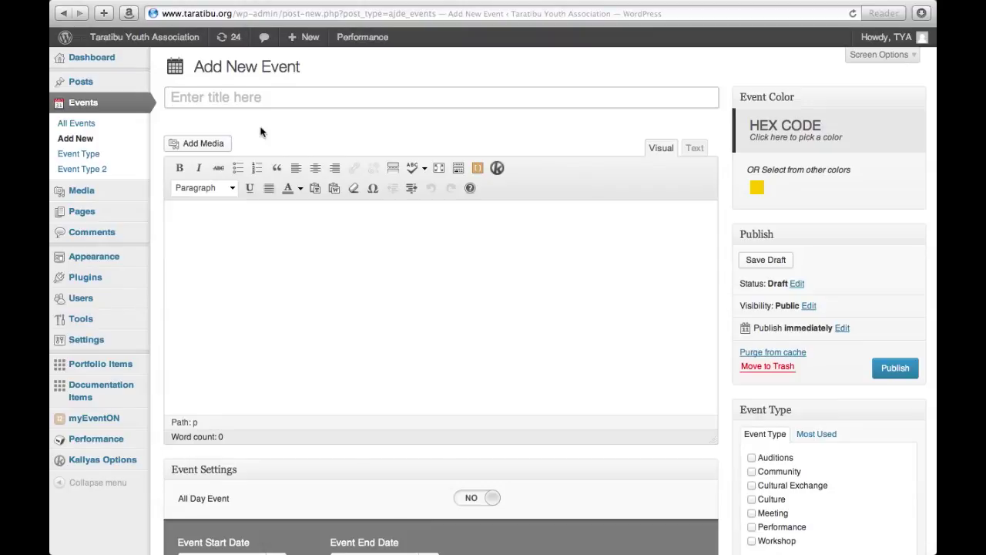
pyautogui.write('Amaz')
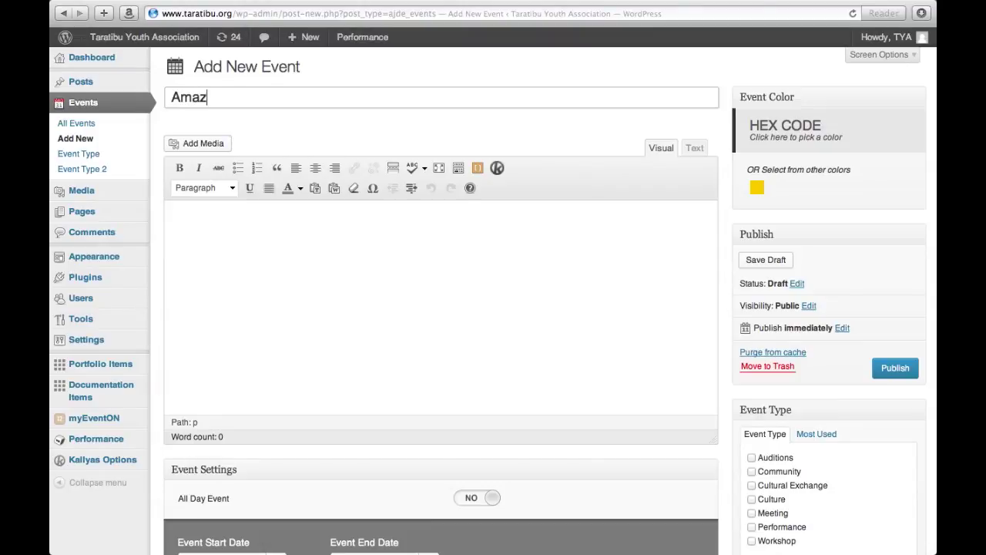
pyautogui.write('ing performance coming up!')
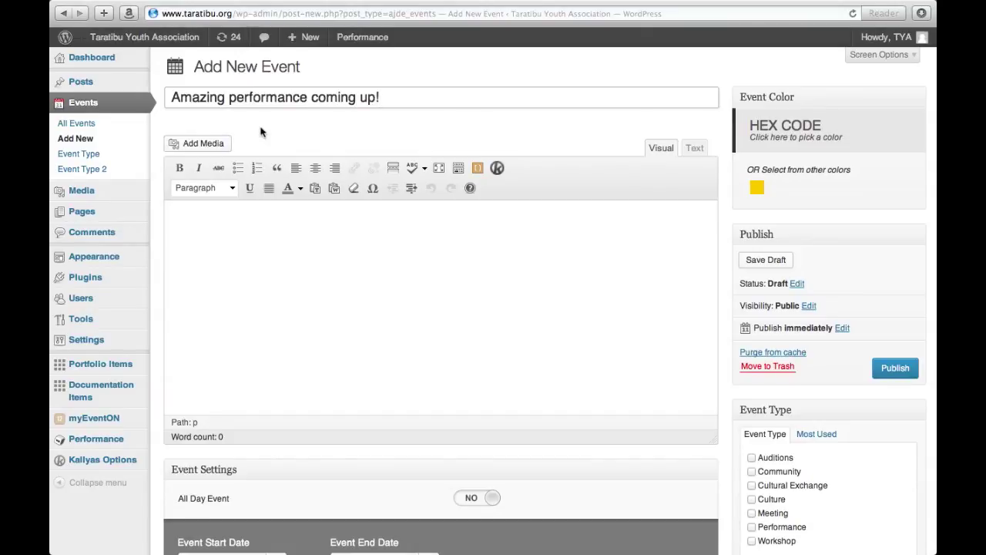
# - Enter "Add event details in this content box." as the event's description
pyautogui.click(271, 228)
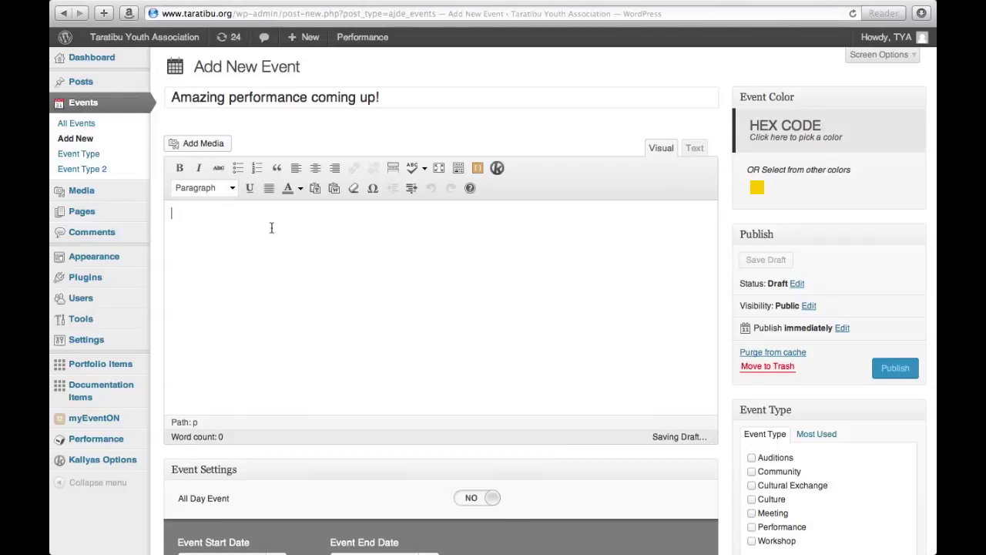
pyautogui.write('Add ')
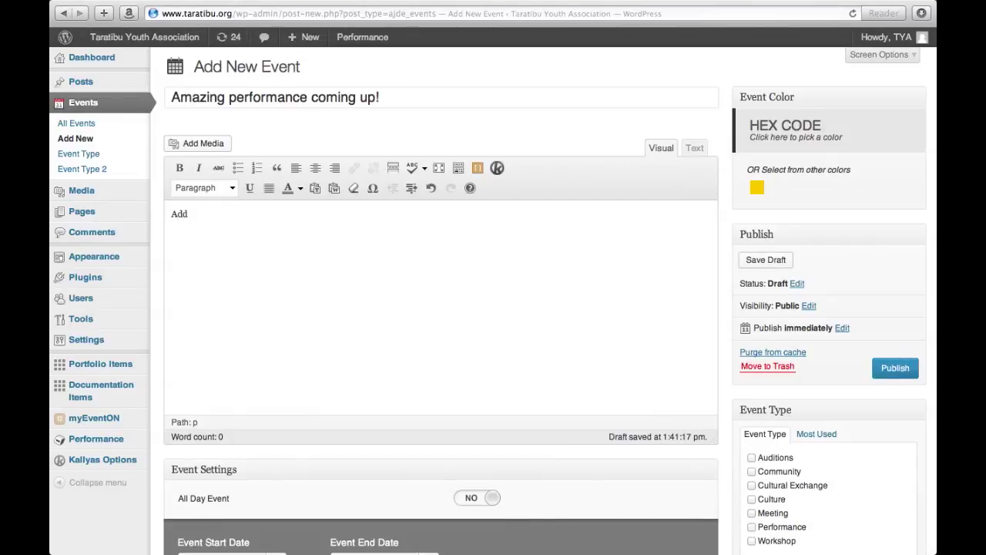
pyautogui.write('event details in this content box.')
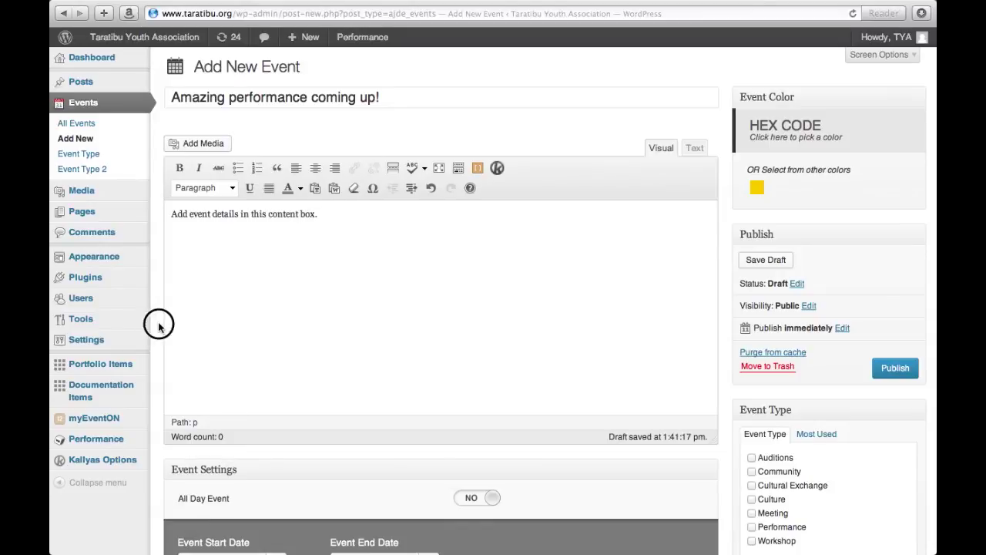
# - Set the event start date to August 3, 2013 in the event settings
pyautogui.scroll(-1, 158, 321)
pyautogui.scroll(-10, 493, 308)
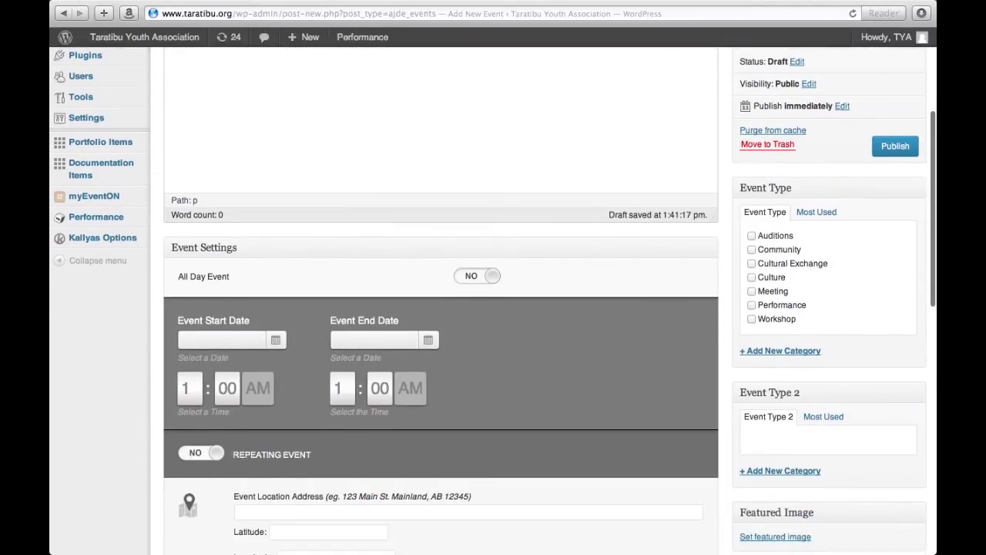
pyautogui.scroll(-3, 493, 301)
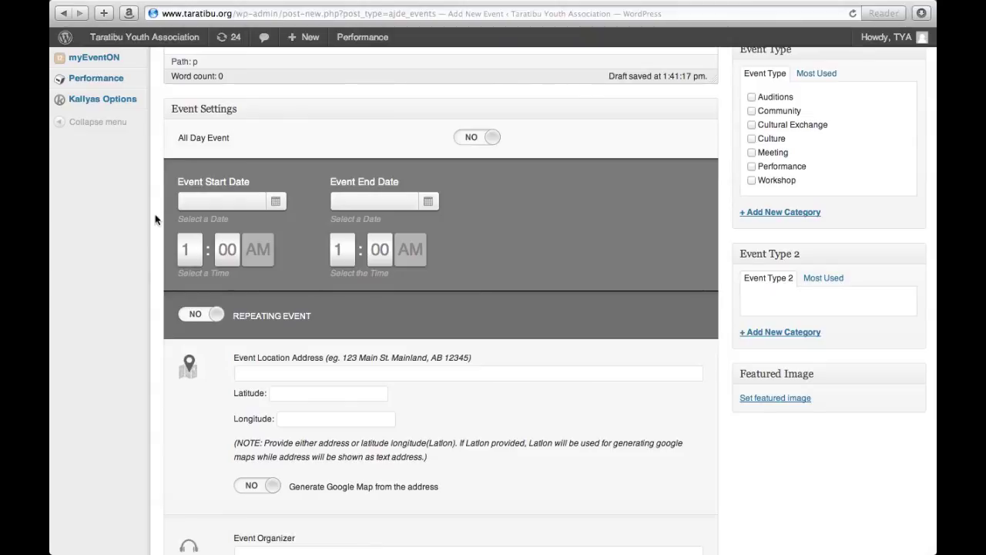
pyautogui.click(276, 202)
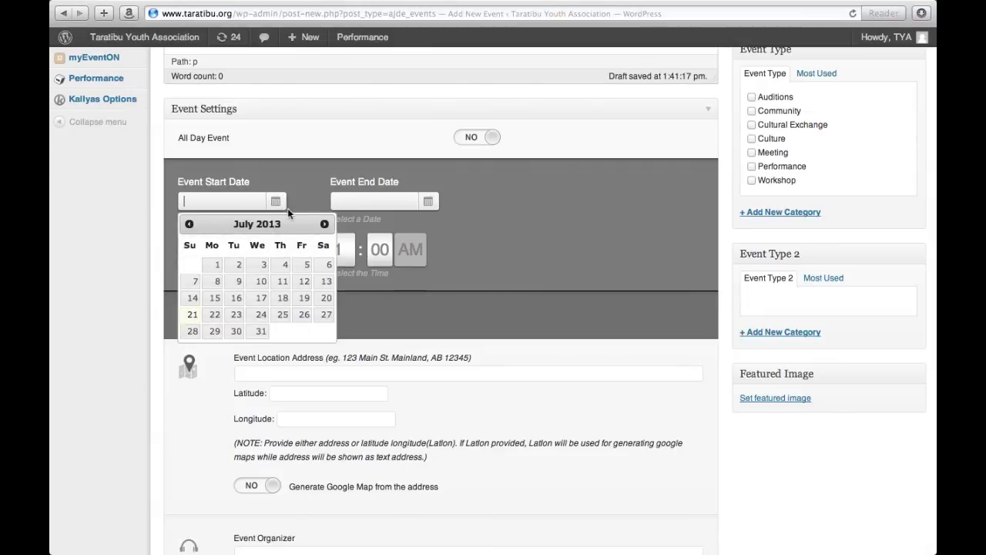
pyautogui.click(324, 225)
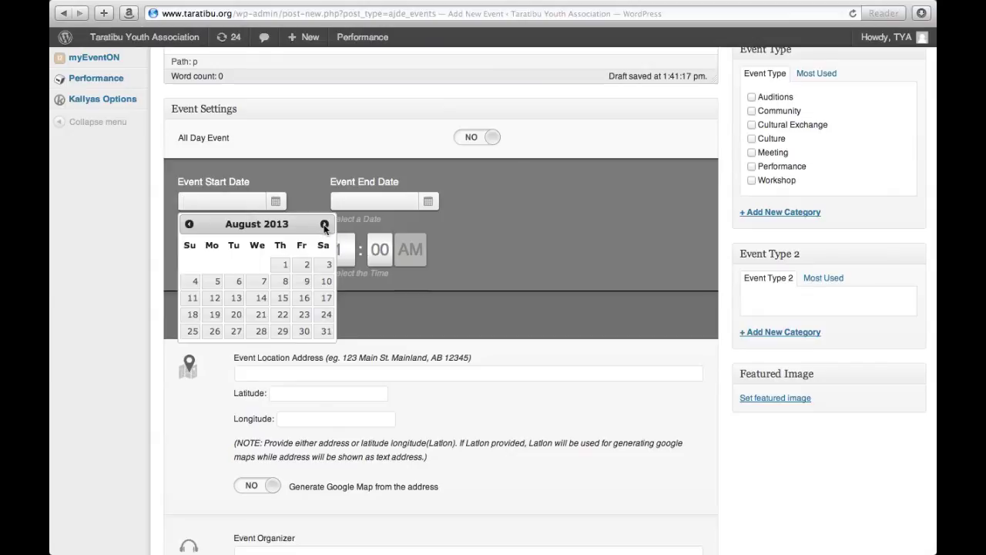
pyautogui.click(327, 266)
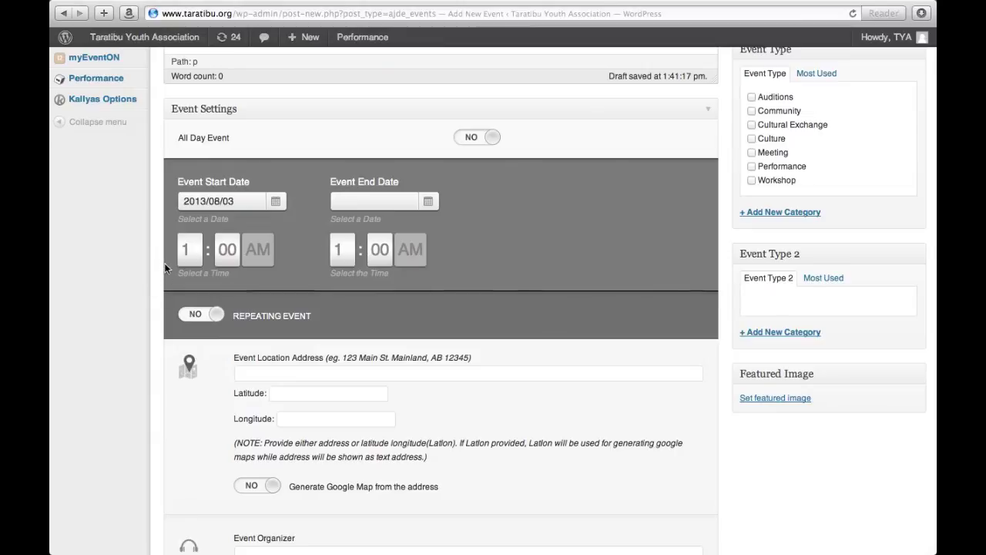
# - Set the event's start time to 7:30 PM
pyautogui.click(187, 253)
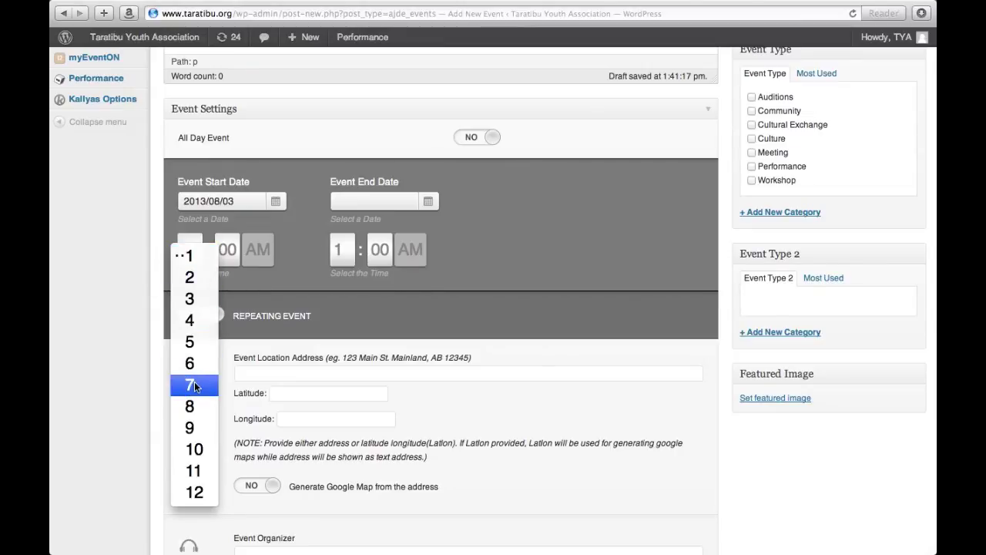
pyautogui.click(195, 381)
pyautogui.click(228, 251)
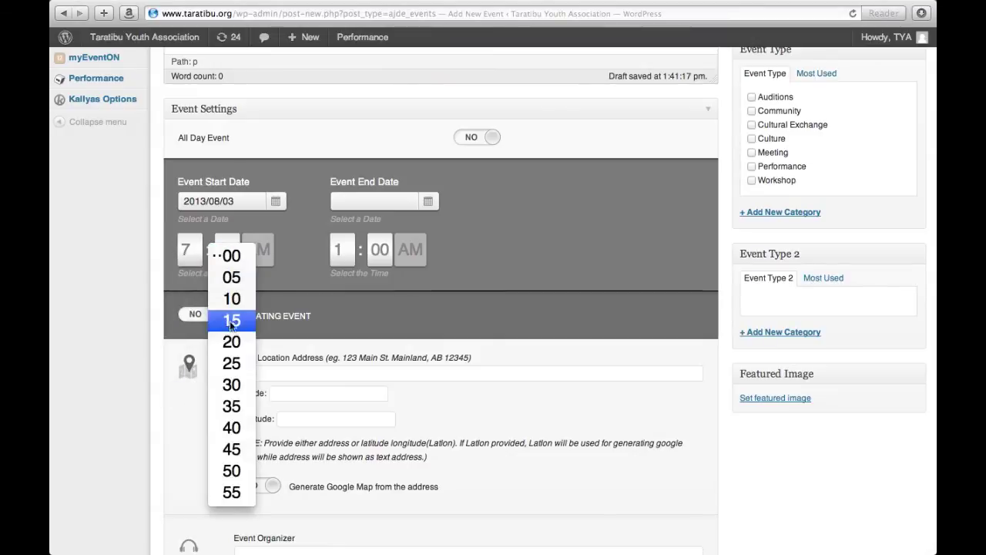
pyautogui.click(231, 384)
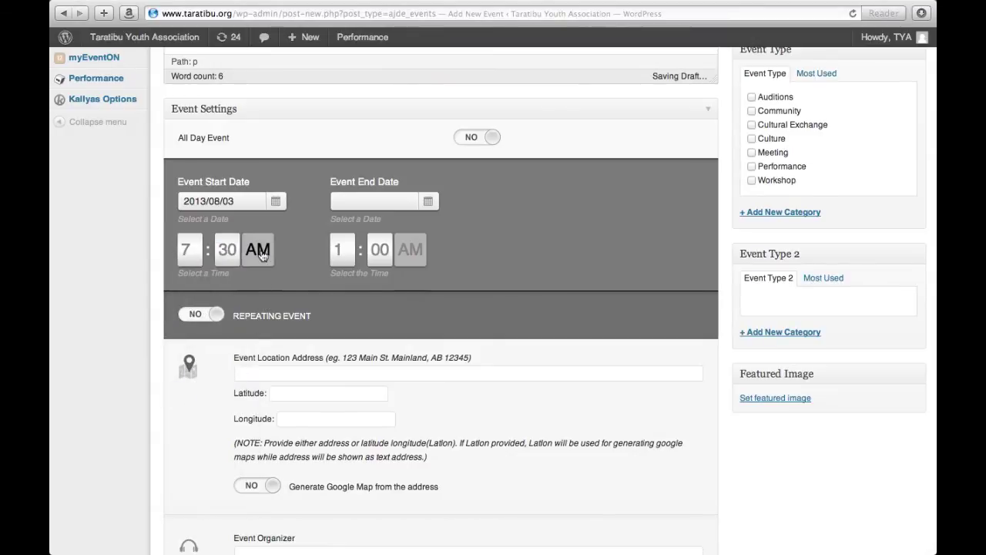
pyautogui.click(261, 254)
pyautogui.click(261, 277)
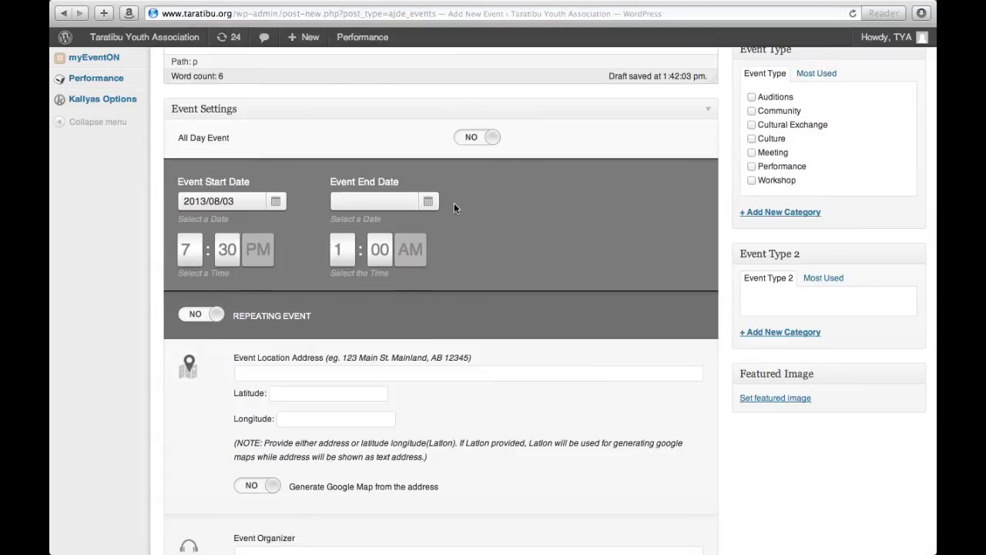
# - Set the event end date to August 3, 2013
pyautogui.click(429, 201)
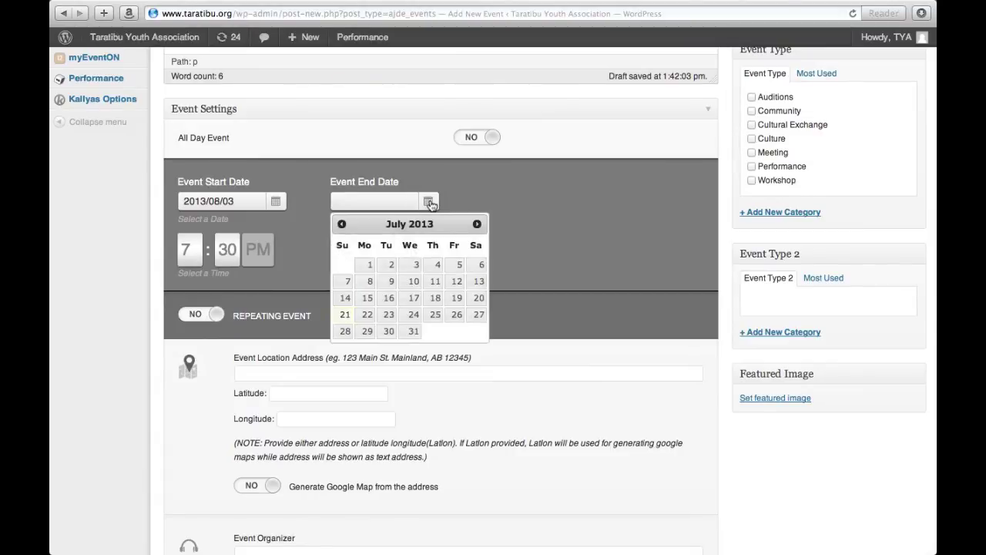
pyautogui.click(477, 224)
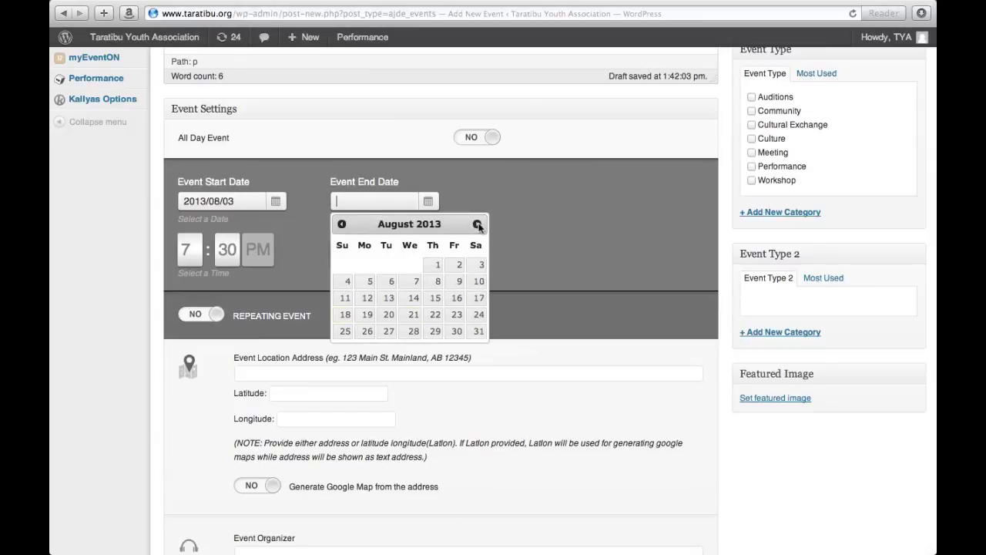
pyautogui.click(476, 266)
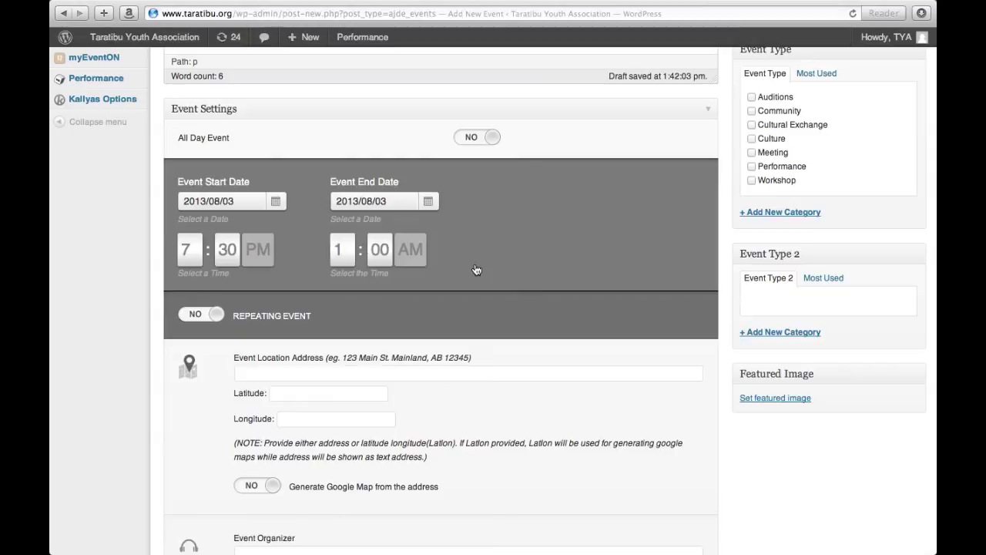
# - Set the event's end time to 8:30 PM
pyautogui.click(339, 253)
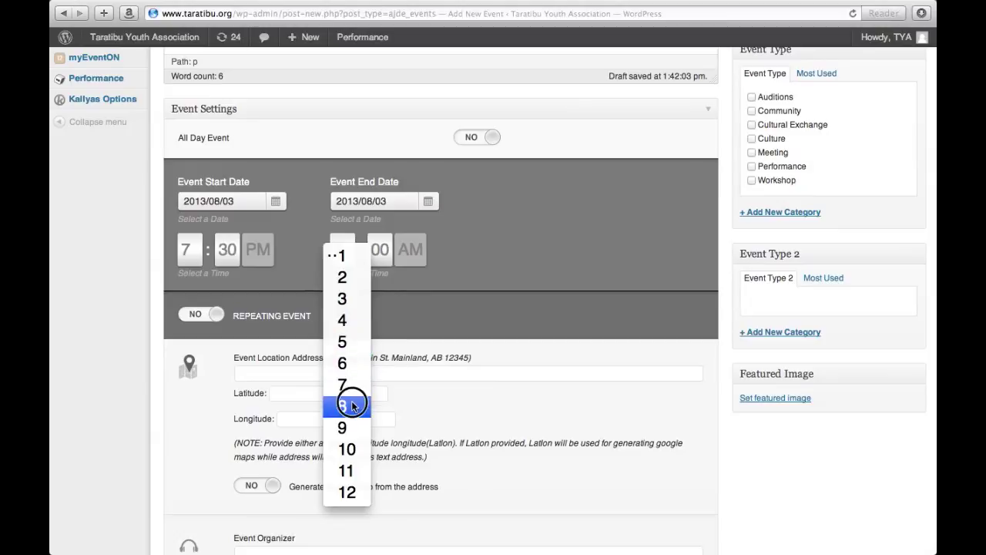
pyautogui.click(351, 405)
pyautogui.click(378, 251)
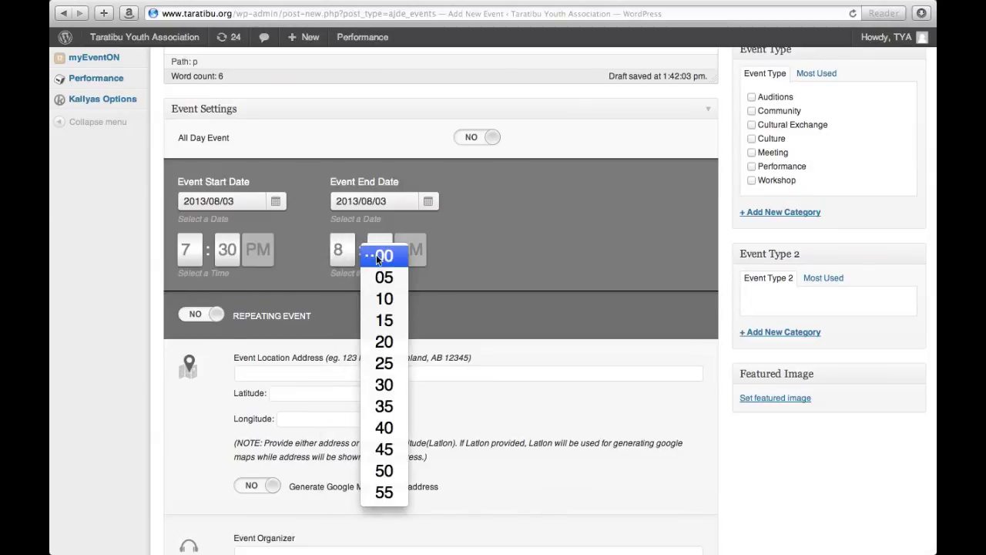
pyautogui.click(380, 385)
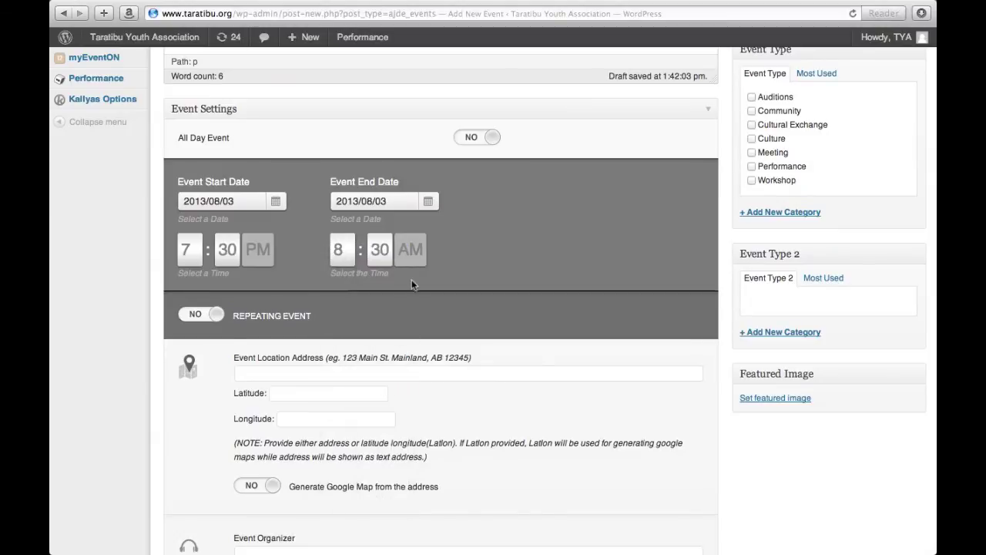
pyautogui.click(410, 249)
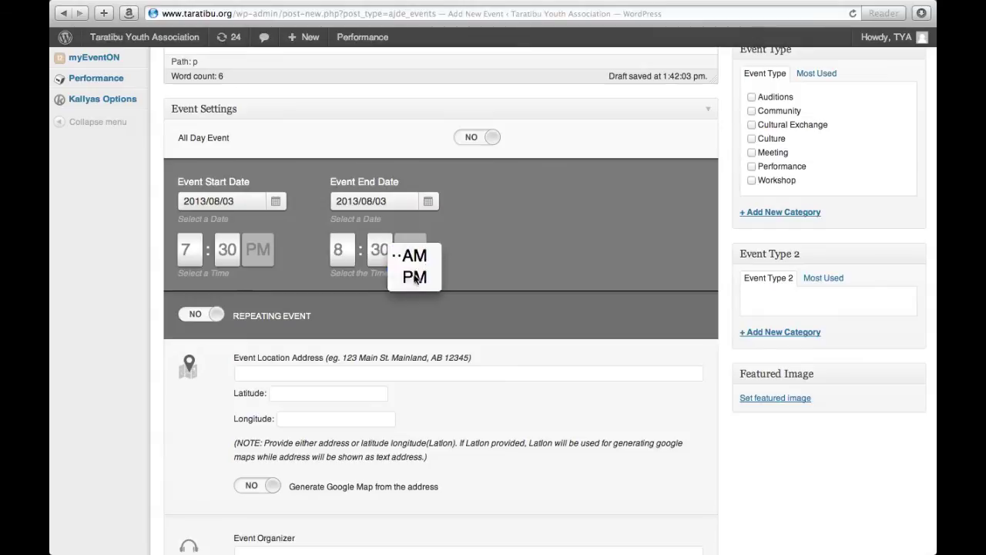
pyautogui.click(414, 278)
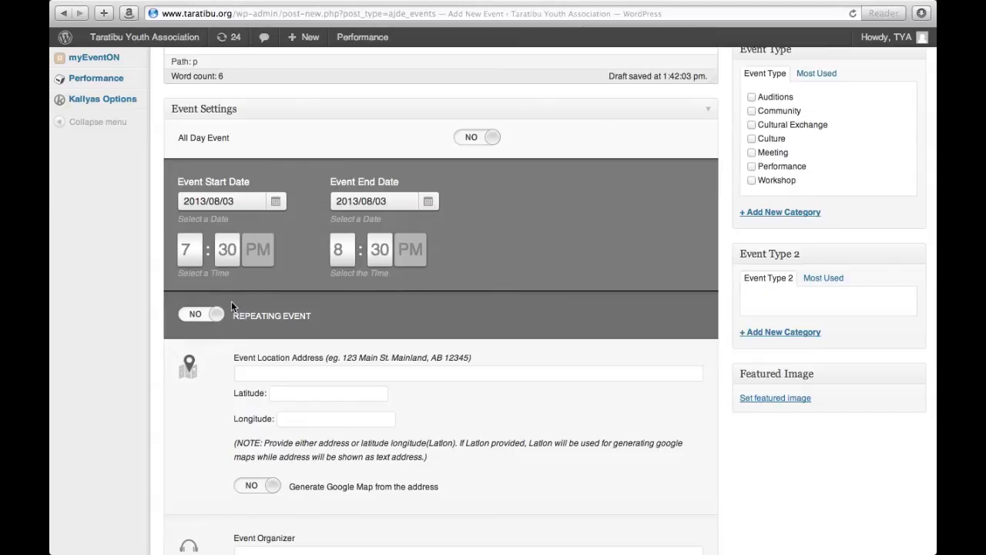
# - Turn on the repeating event option to show its frequency and repeat settings, and switch it back off
pyautogui.click(206, 316)
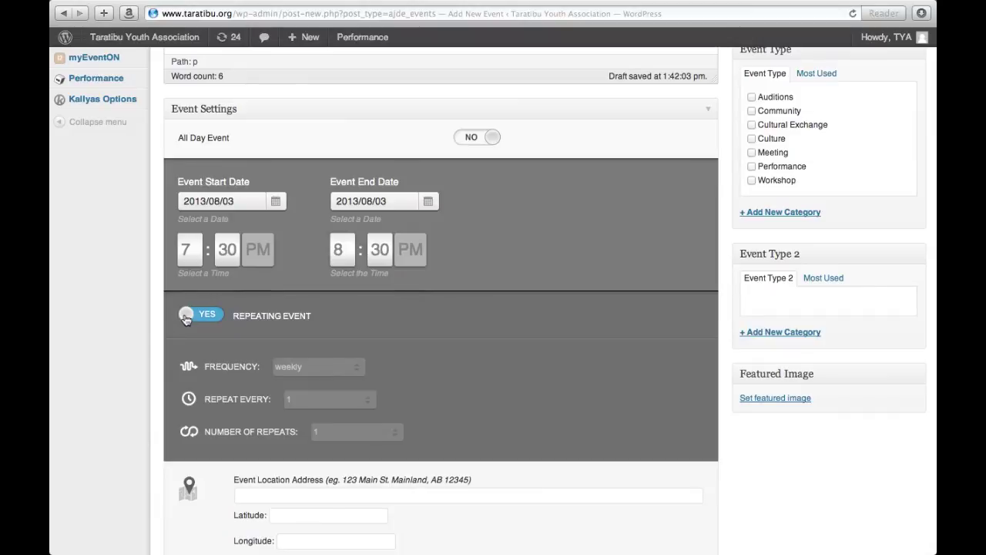
pyautogui.click(183, 315)
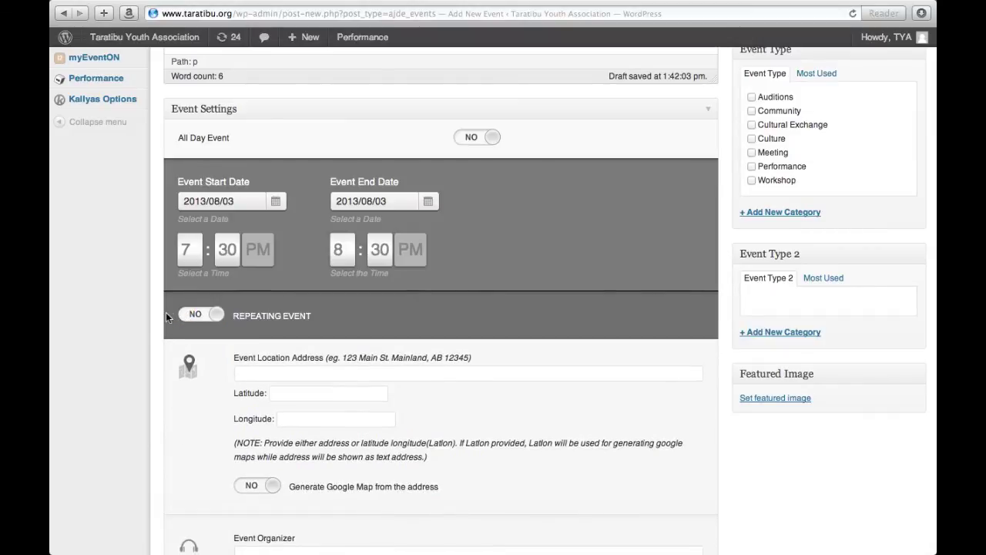
pyautogui.scroll(-5, 165, 312)
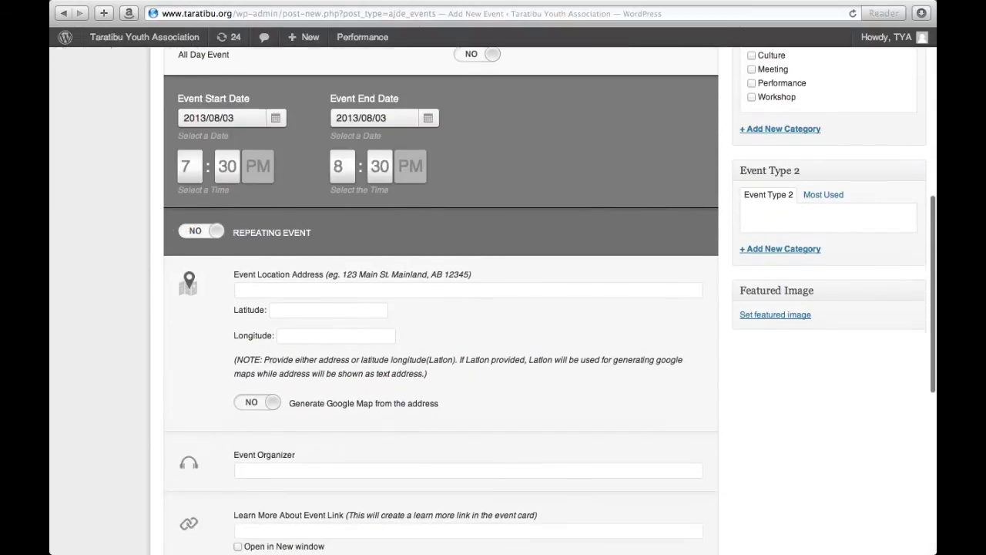
# - Enter the venue's postal address as the event location and turn on Google Map generation from the address
pyautogui.scroll(-2, 199, 530)
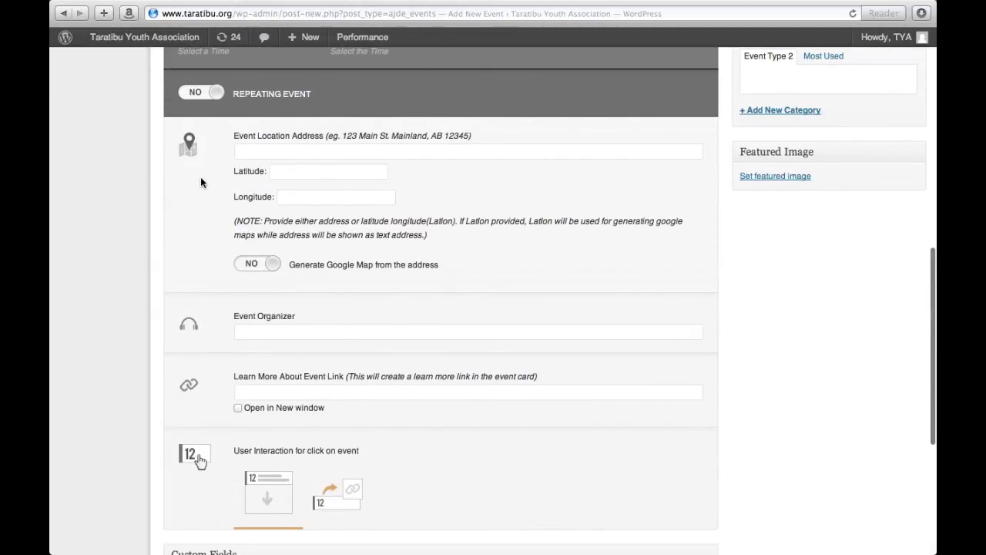
pyautogui.click(242, 150)
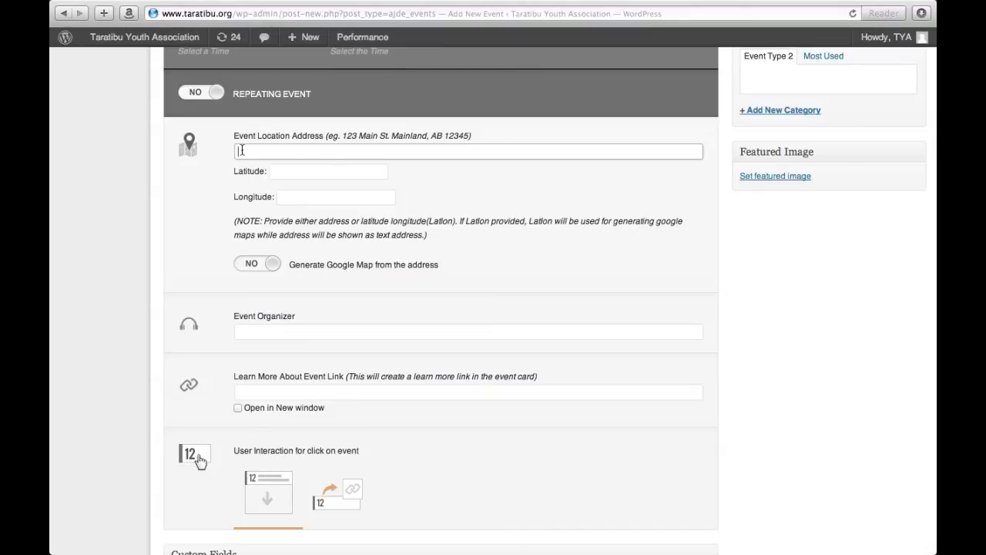
pyautogui.write('333')
pyautogui.press('Down')
pyautogui.write('Bnker')
pyautogui.write('u')
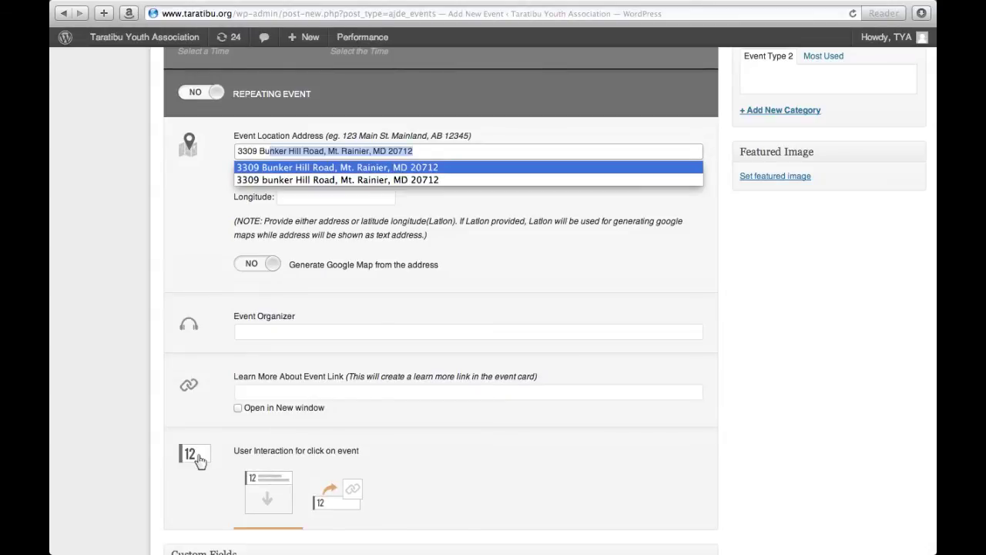
pyautogui.press('Return')
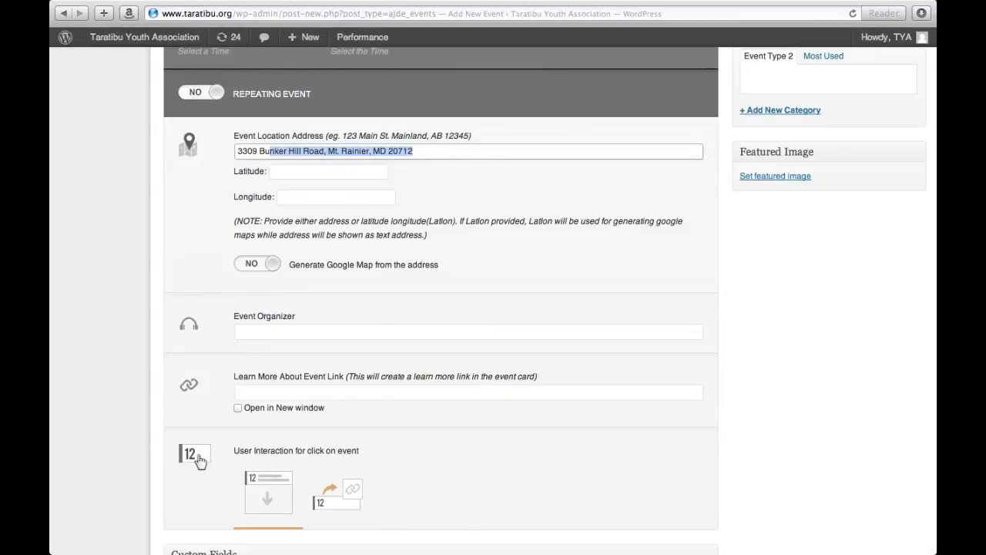
pyautogui.click(213, 183)
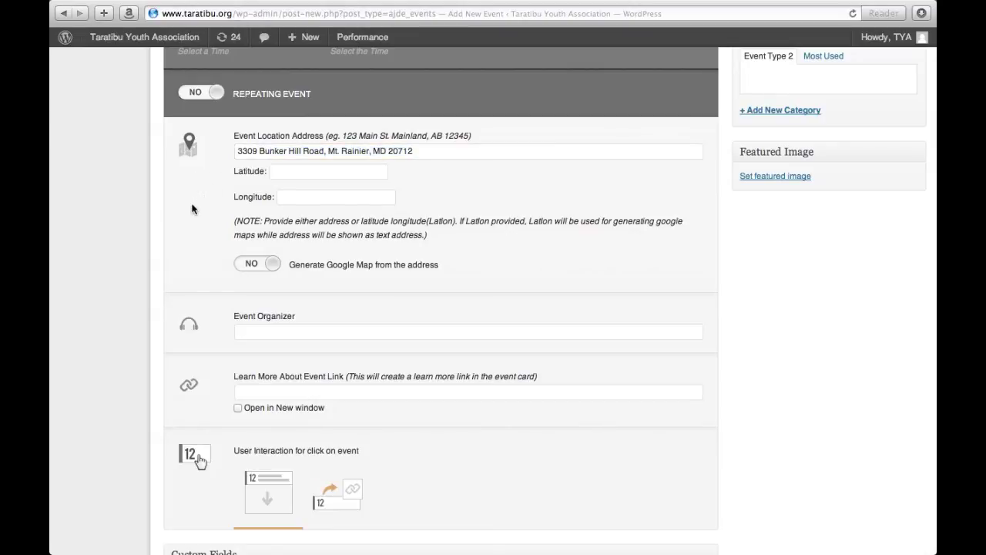
pyautogui.click(252, 265)
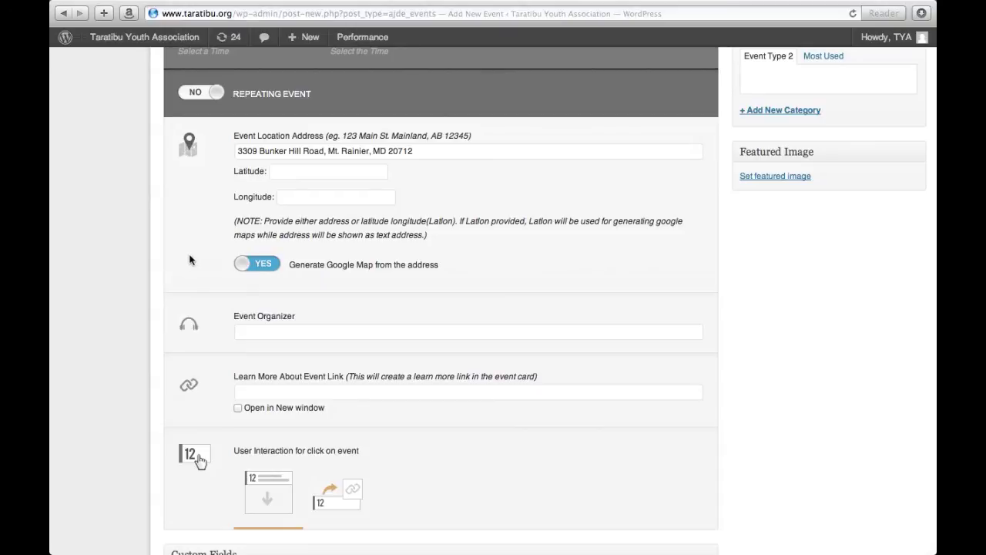
# - Set the event organizer to Joe's Movement Emporium
pyautogui.scroll(-2, 190, 259)
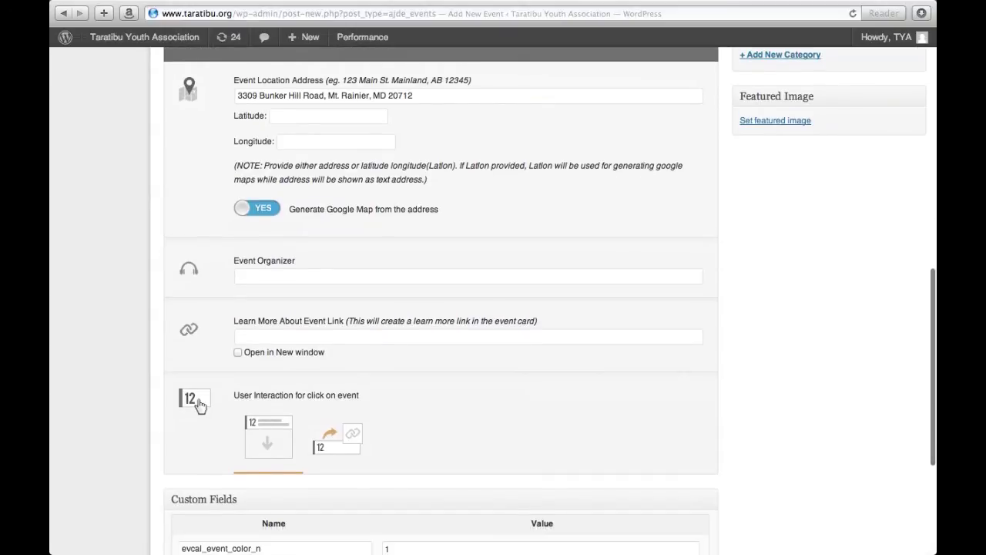
pyautogui.scroll(-3, 176, 226)
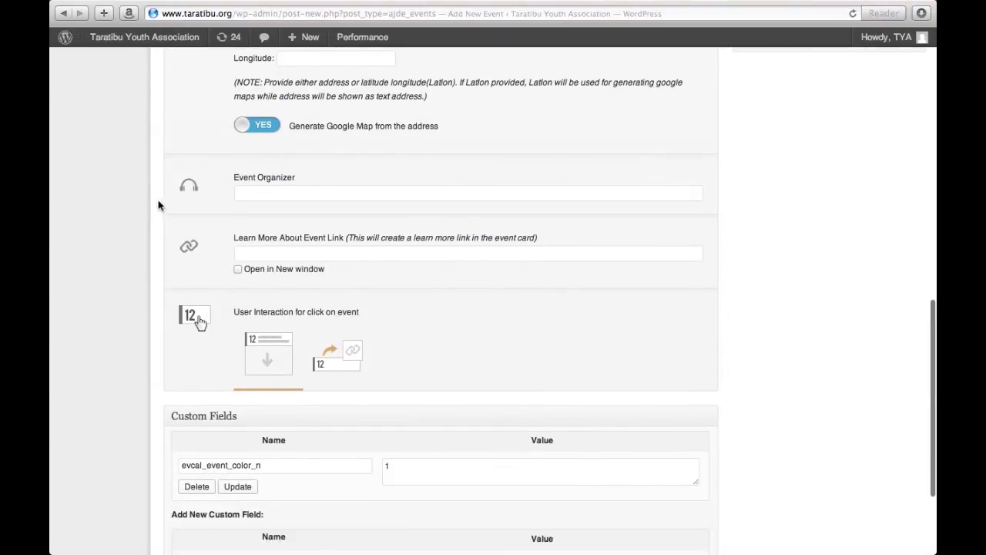
pyautogui.click(259, 196)
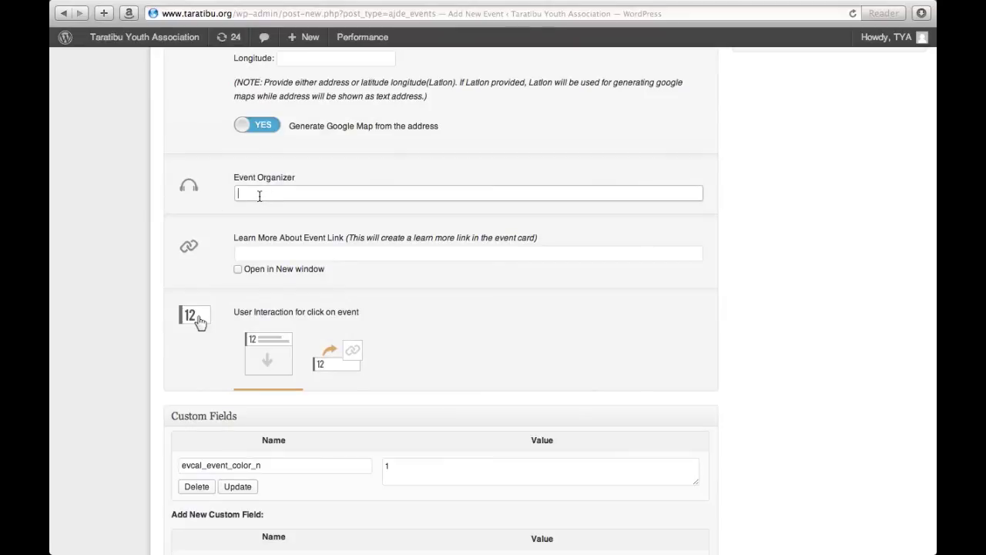
pyautogui.write('Joe')
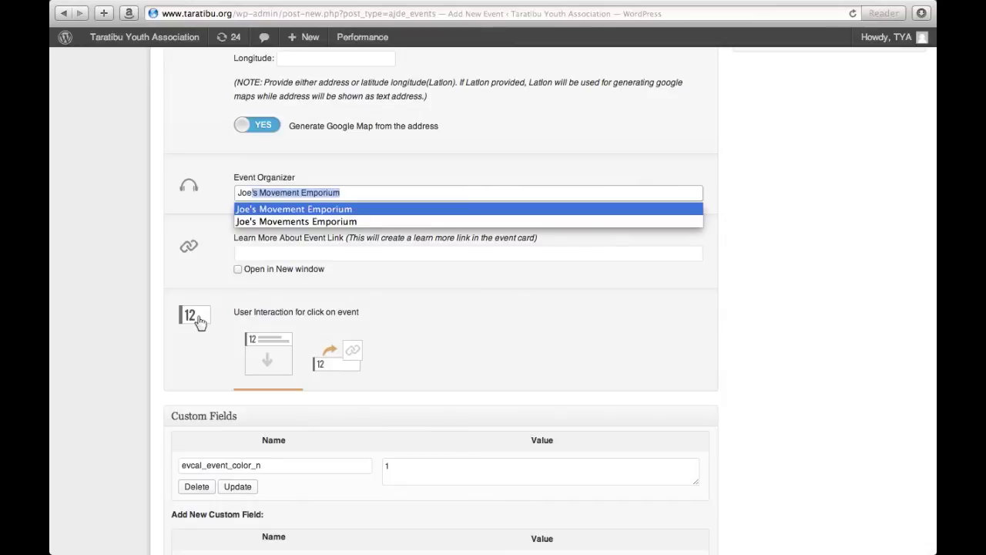
pyautogui.write("'s Mo")
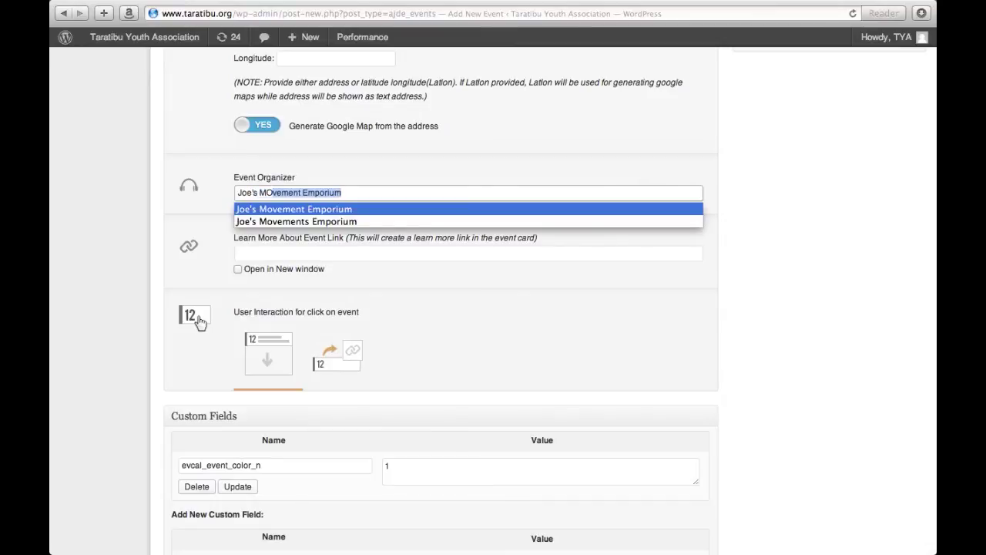
pyautogui.write('vem')
pyautogui.press('Escape')
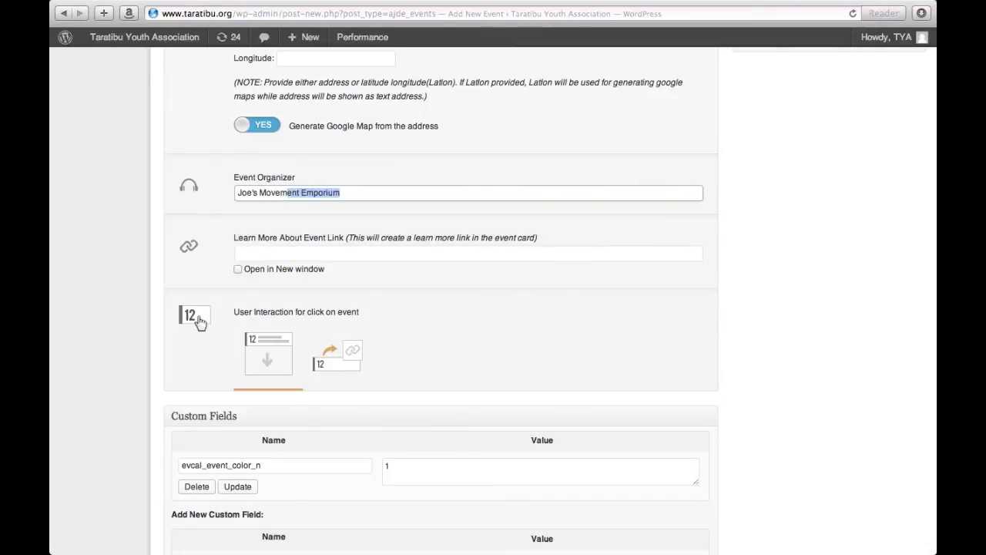
pyautogui.click(212, 239)
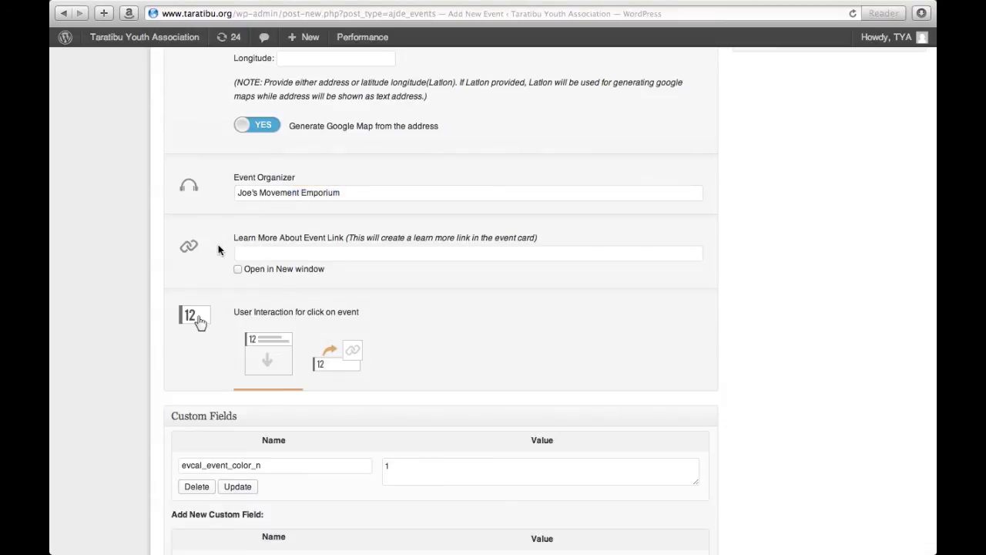
pyautogui.click(258, 251)
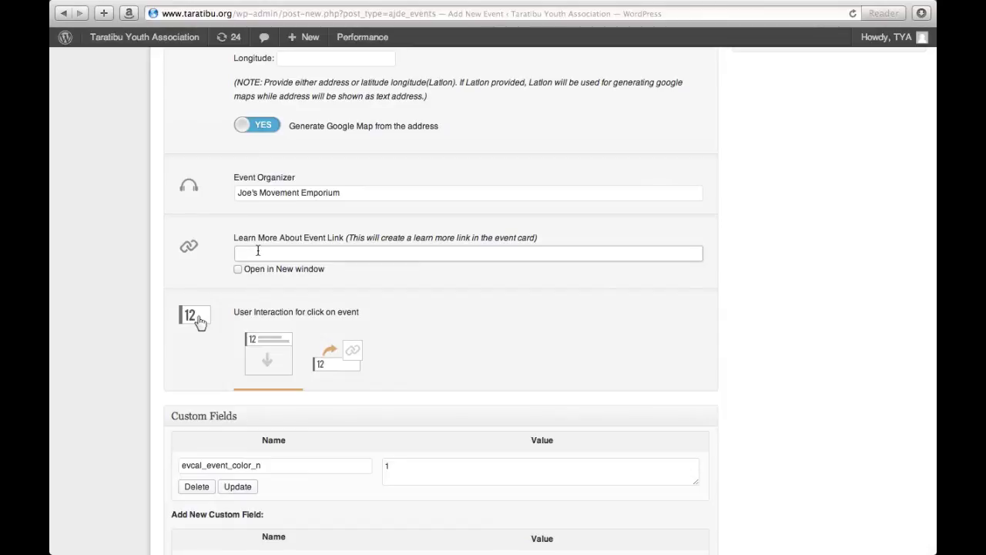
pyautogui.write('h')
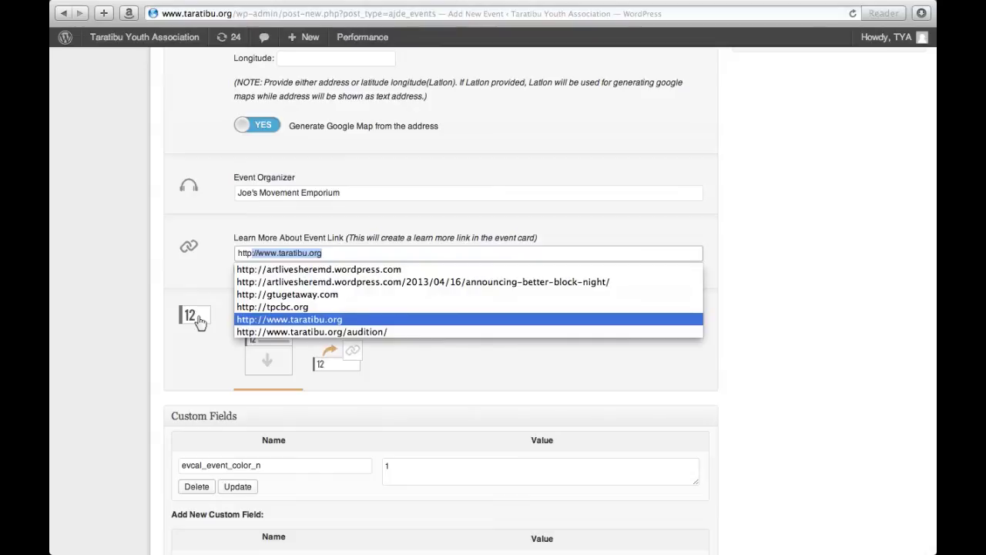
pyautogui.write('ttp://')
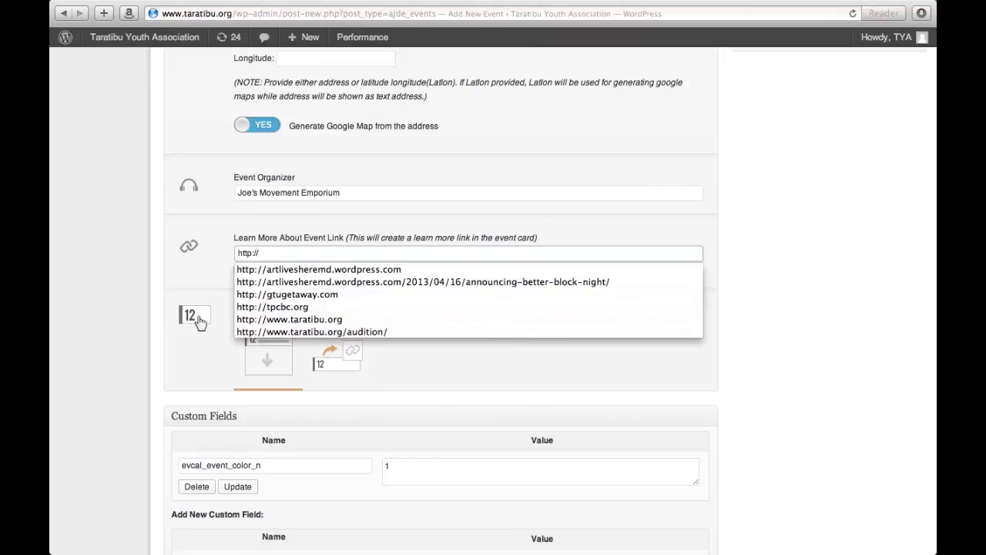
pyautogui.write('ta')
pyautogui.write('ww.tarati')
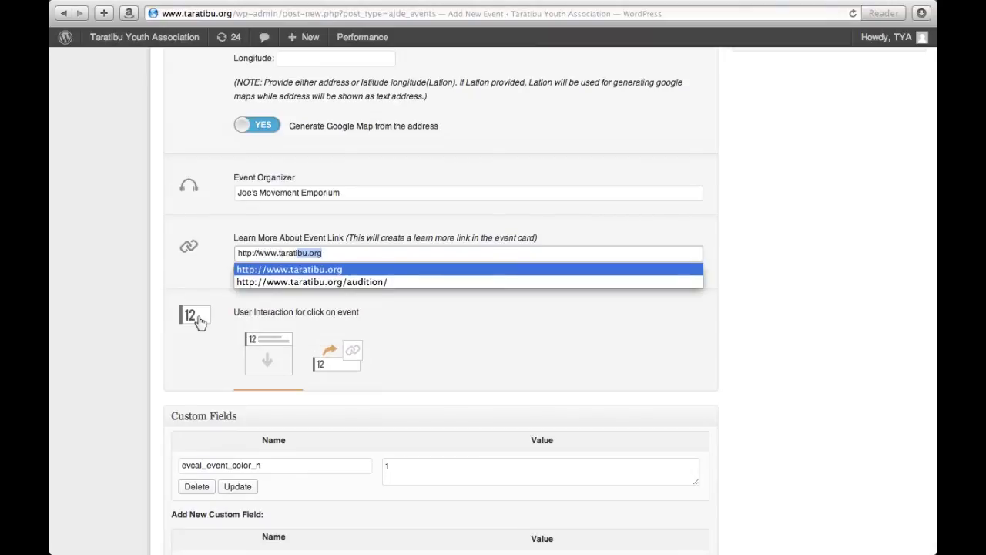
pyautogui.press('Escape')
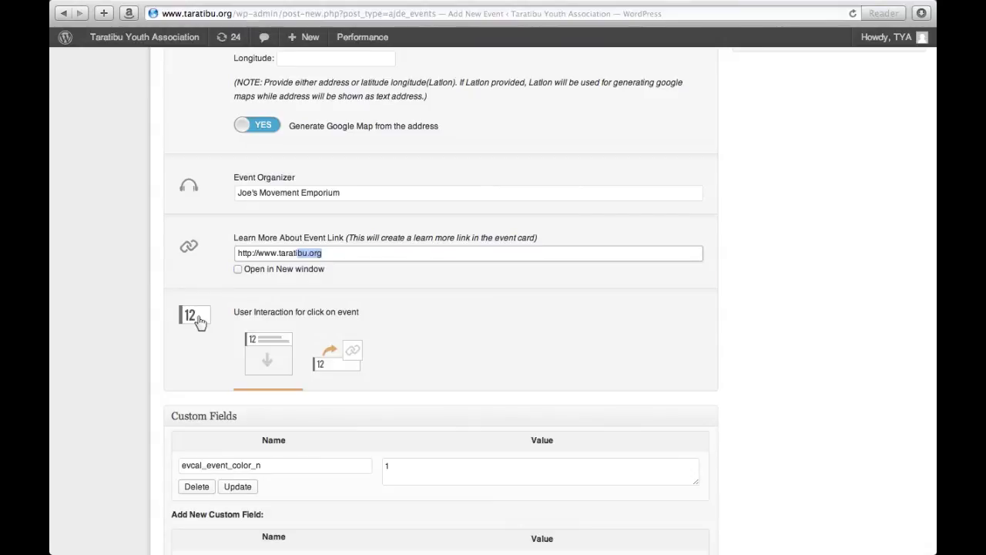
pyautogui.click(728, 359)
# - Set the event color to the preset yellow, FBC406
pyautogui.scroll(-5, 729, 359)
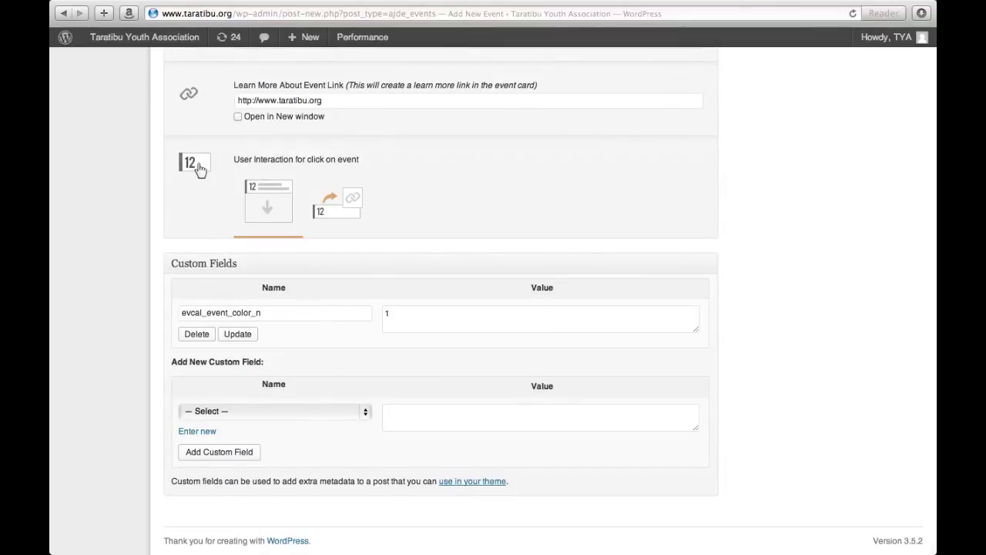
pyautogui.scroll(4, 709, 362)
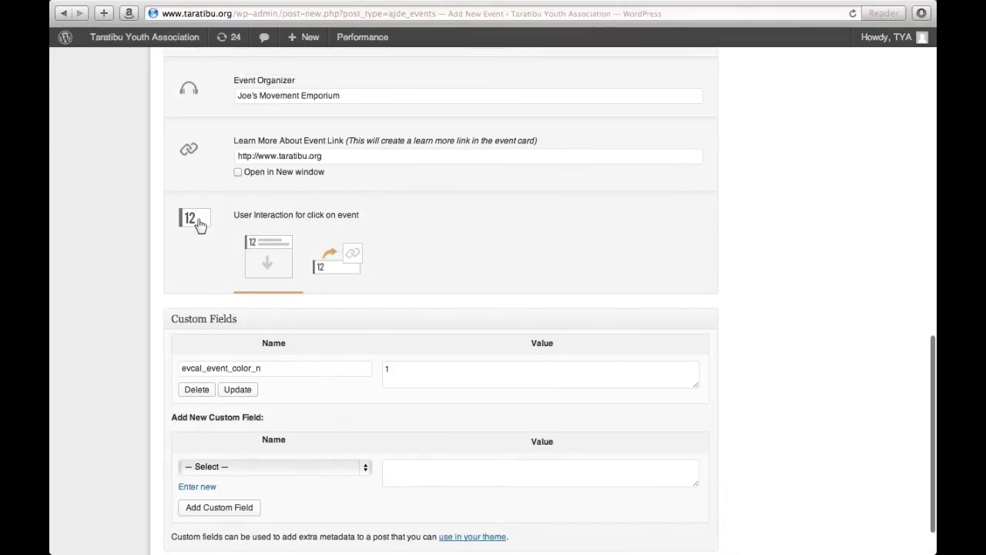
pyautogui.scroll(9, 198, 308)
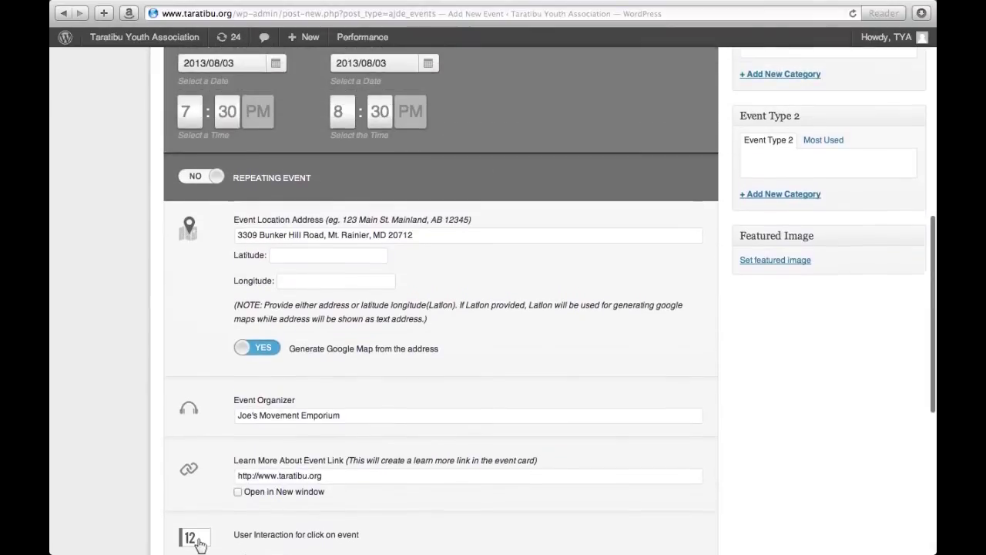
pyautogui.scroll(9, 441, 300)
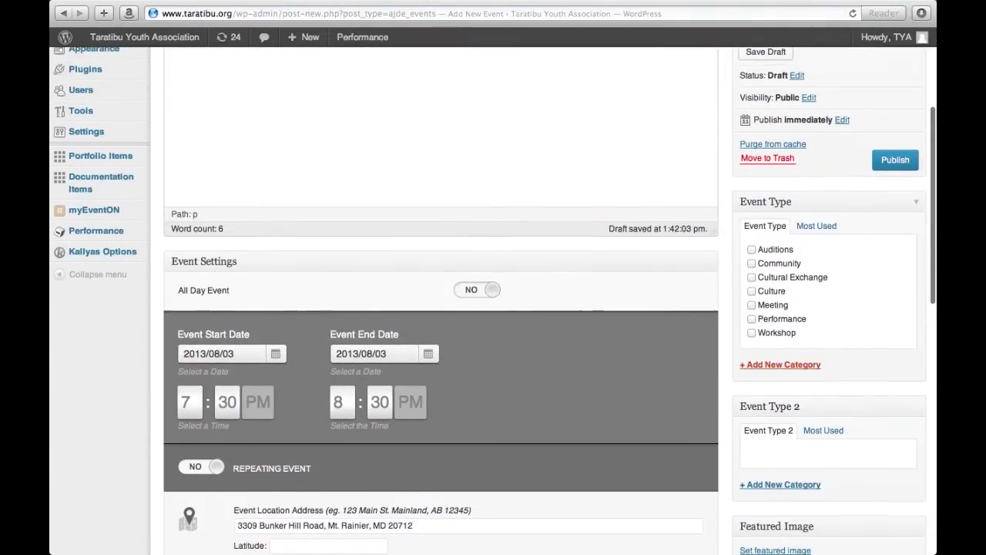
pyautogui.scroll(4, 754, 308)
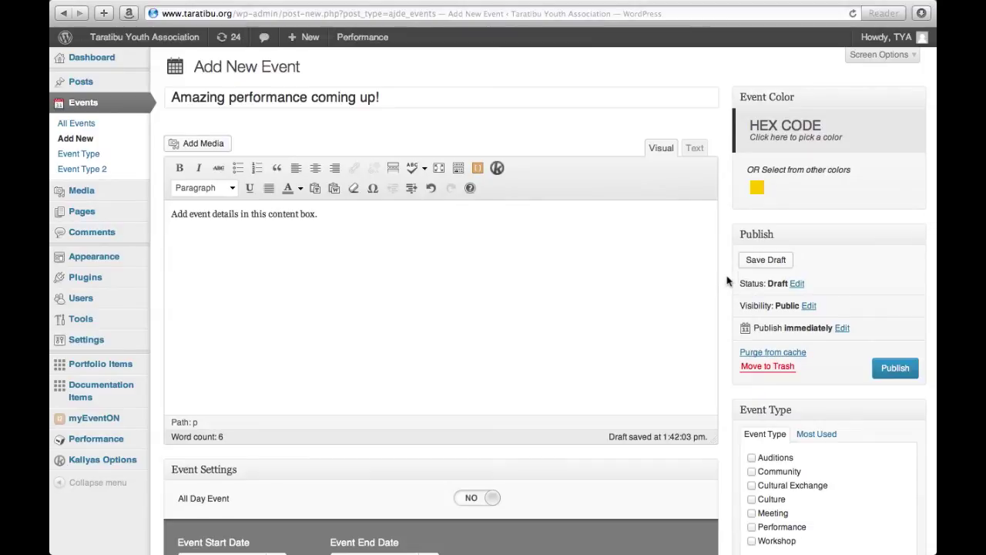
pyautogui.click(758, 187)
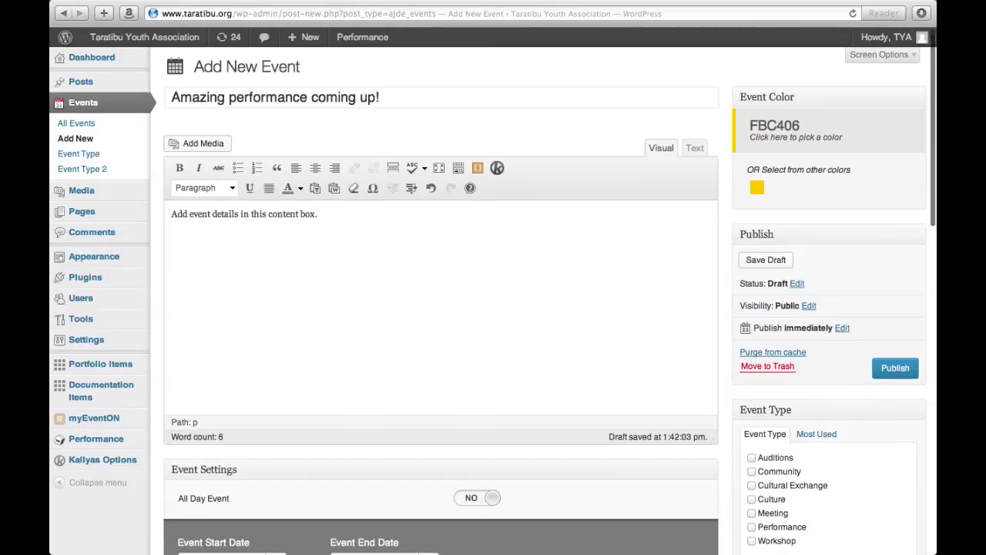
# - Assign the Performance event type to the event and publish it
pyautogui.scroll(-3, 726, 185)
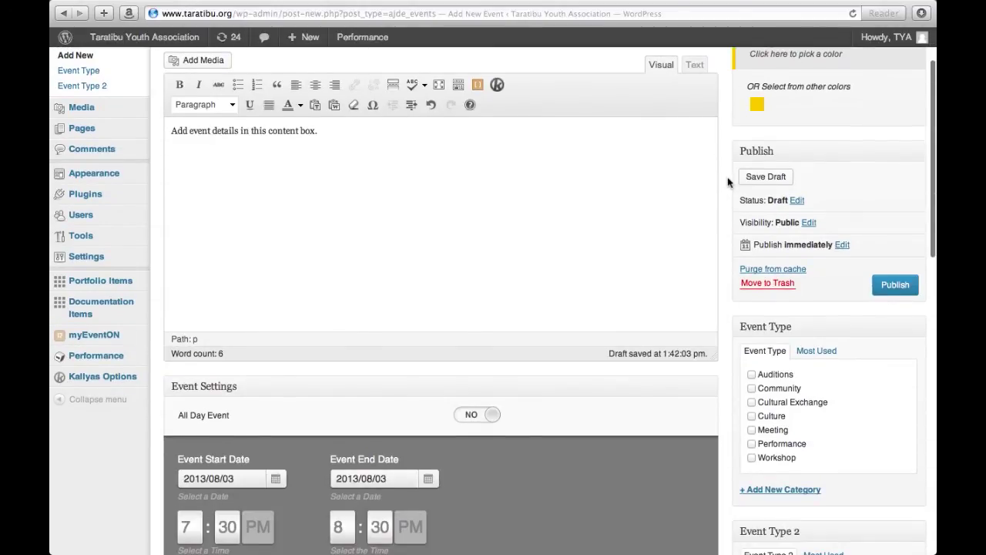
pyautogui.scroll(-3, 728, 182)
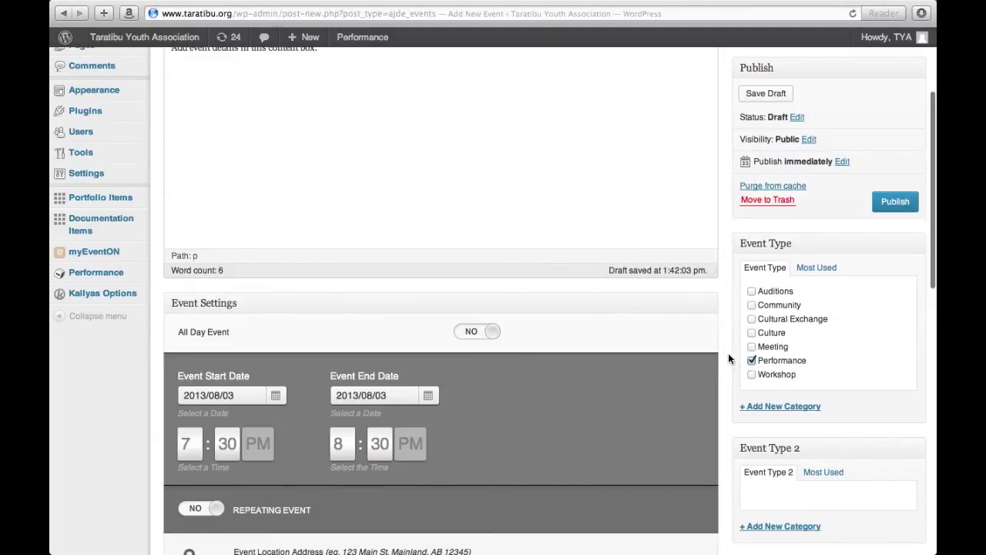
pyautogui.scroll(2, 731, 355)
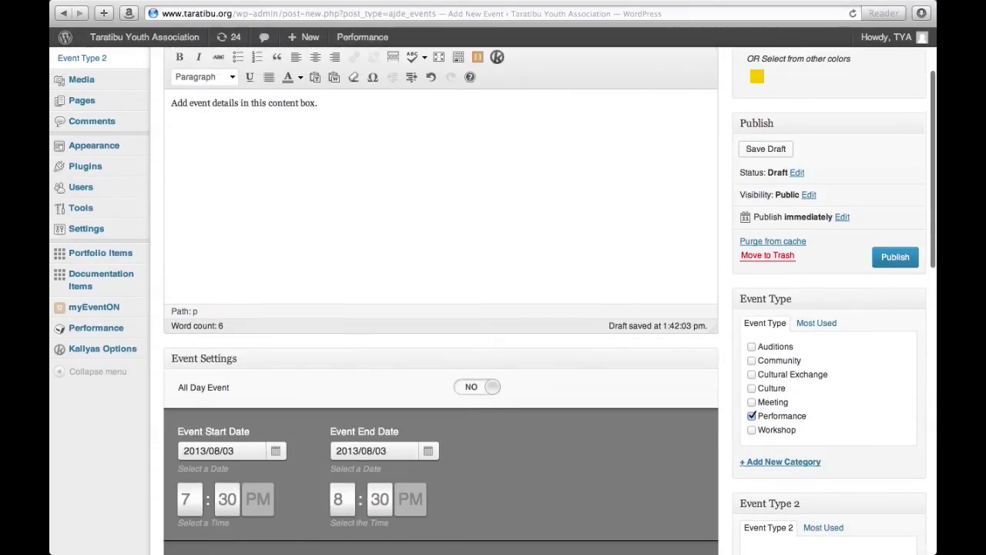
pyautogui.scroll(1, 493, 301)
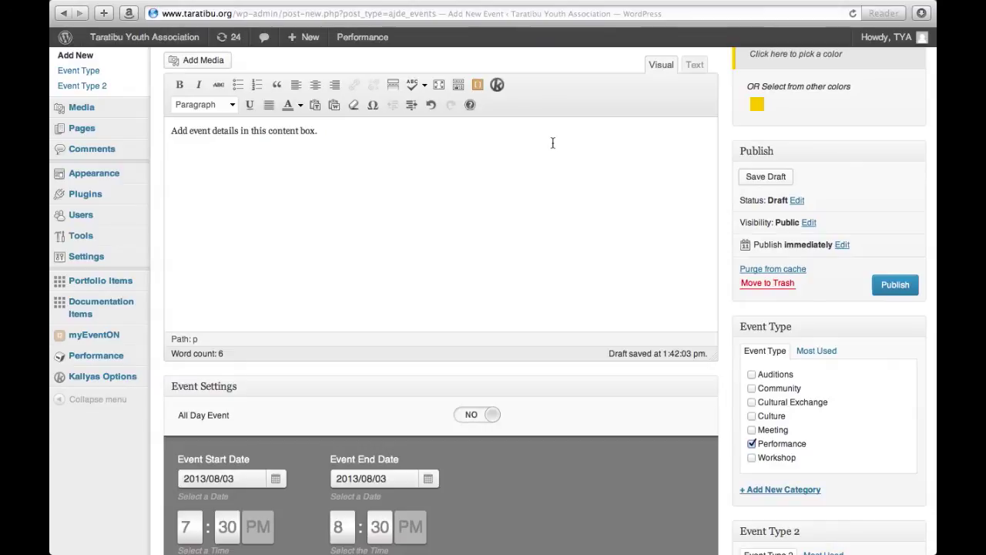
pyautogui.click(896, 285)
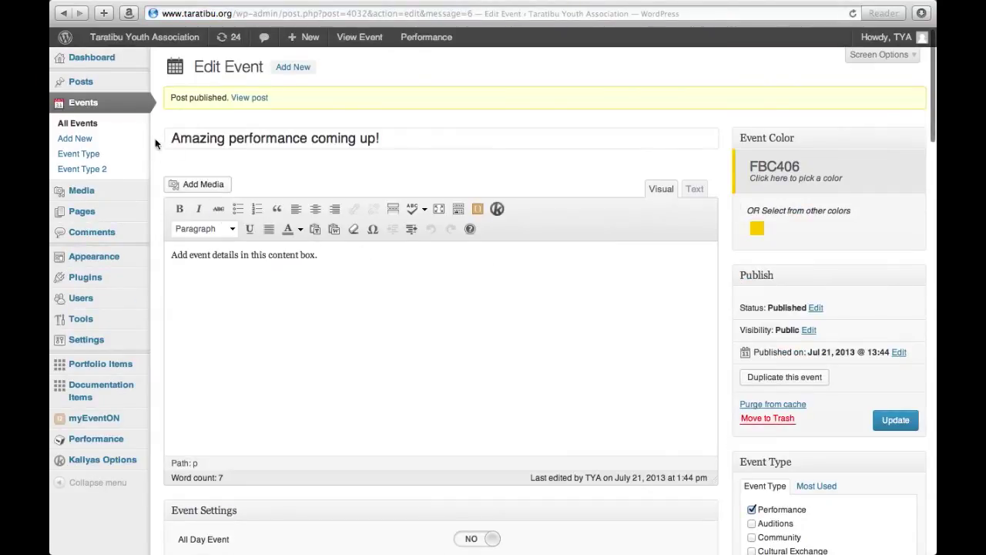
# - Visit the live site and look through the event listings on its Schedule page
pyautogui.moveTo(145, 38)
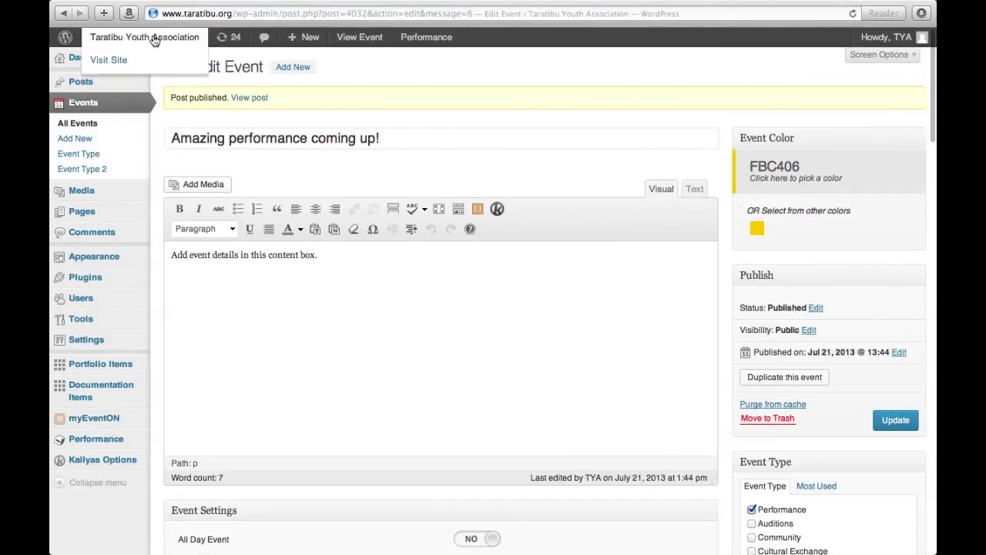
pyautogui.click(114, 61)
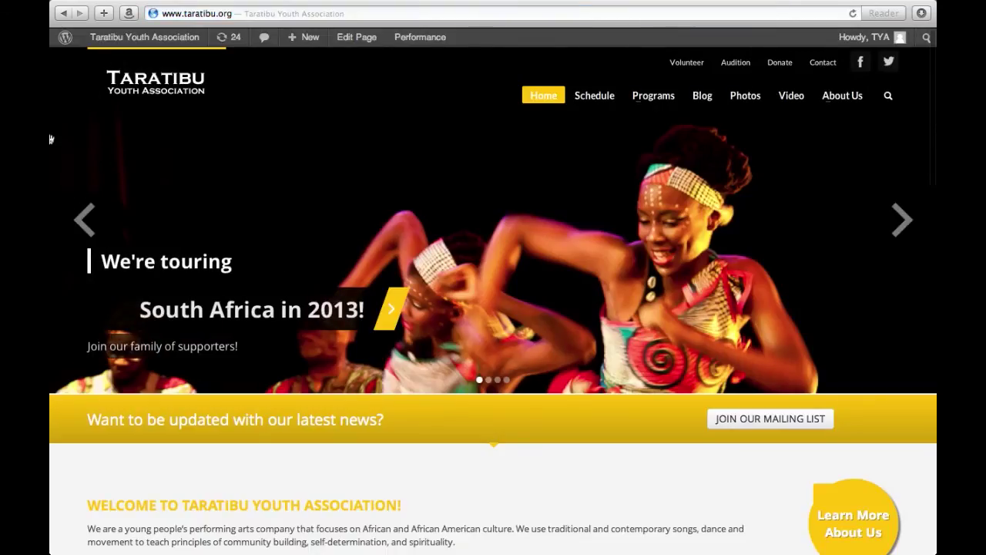
pyautogui.click(598, 99)
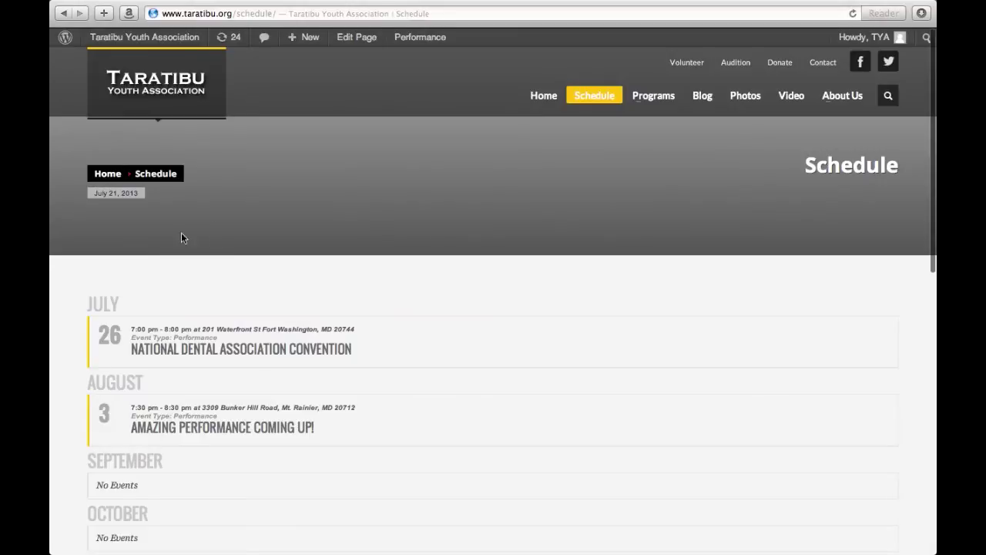
pyautogui.scroll(-3, 82, 275)
pyautogui.scroll(-2, 65, 285)
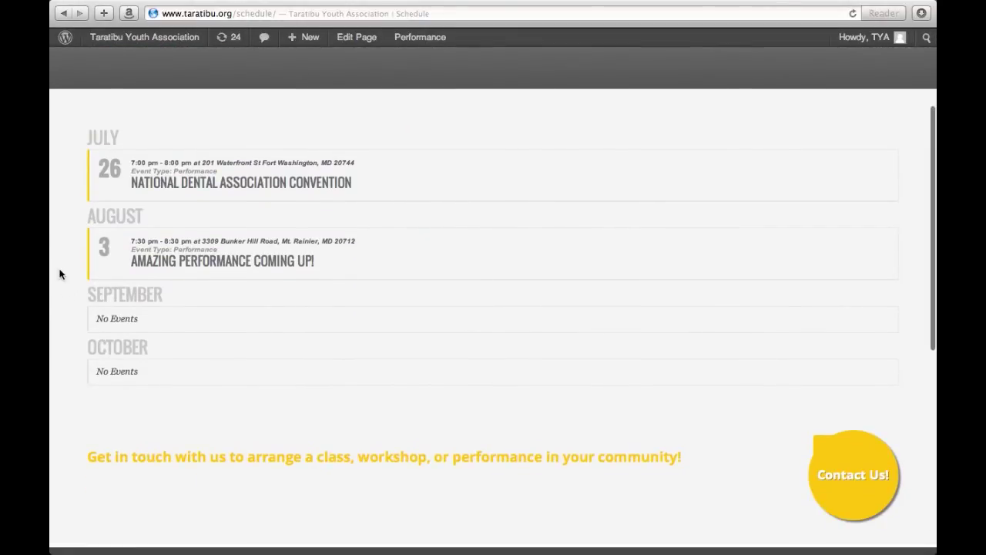
# - Expand the August 3 event "Amazing performance coming up!", review its details and map, and follow its Learn More link
pyautogui.click(154, 256)
pyautogui.scroll(-2, 154, 257)
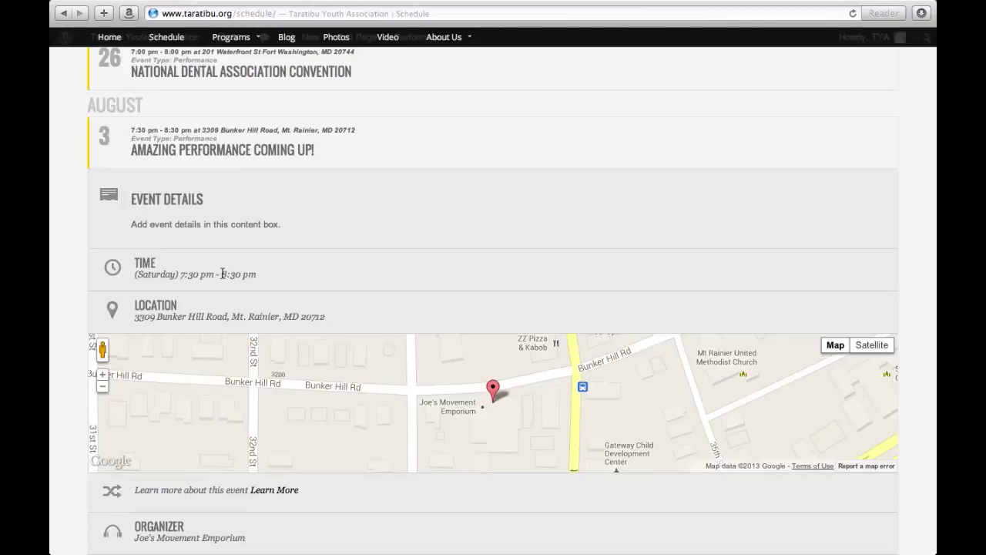
pyautogui.scroll(-1, 62, 278)
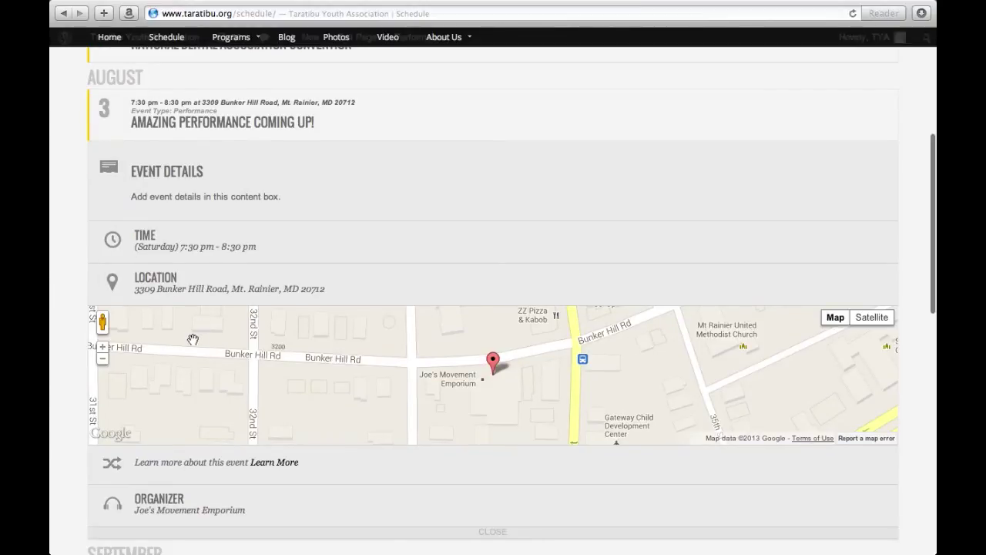
pyautogui.scroll(-3, 49, 331)
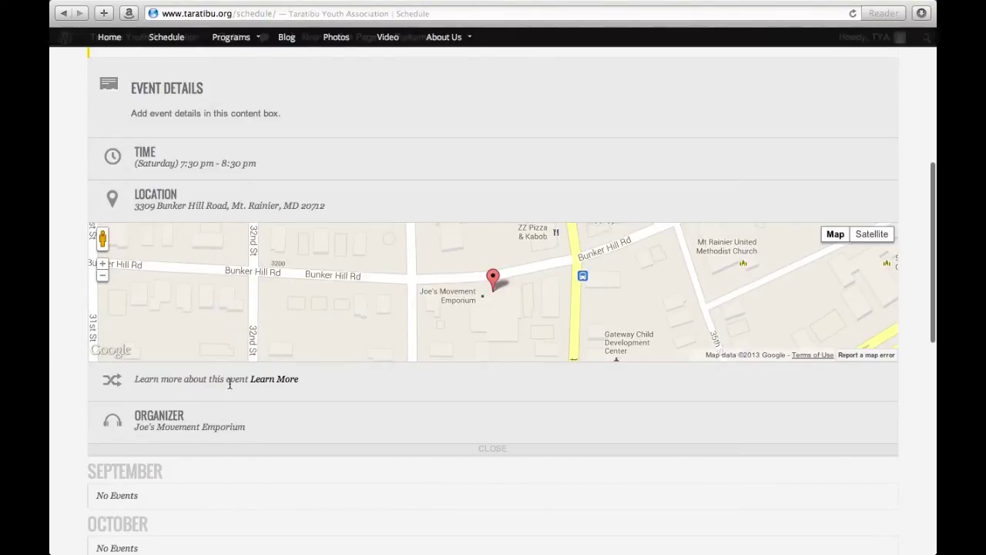
pyautogui.click(267, 383)
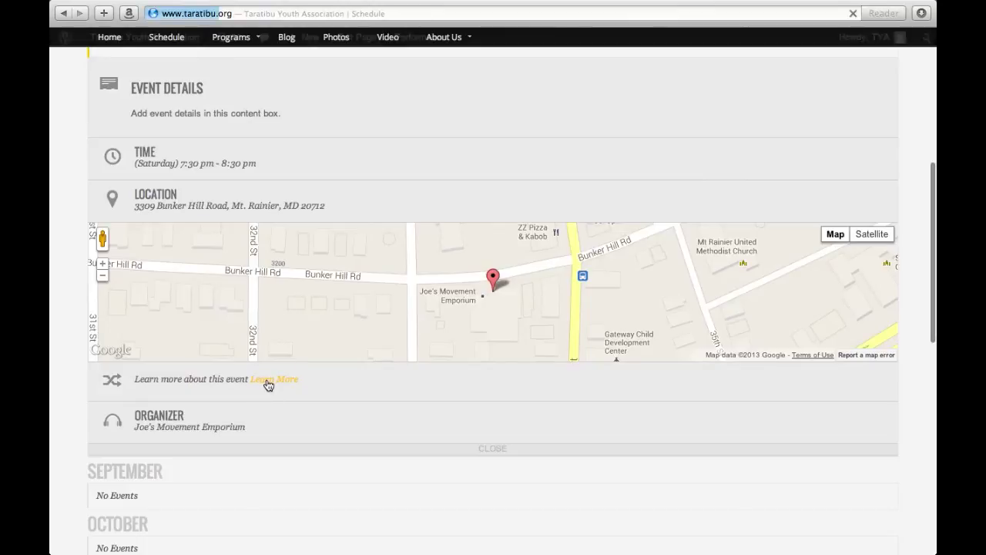